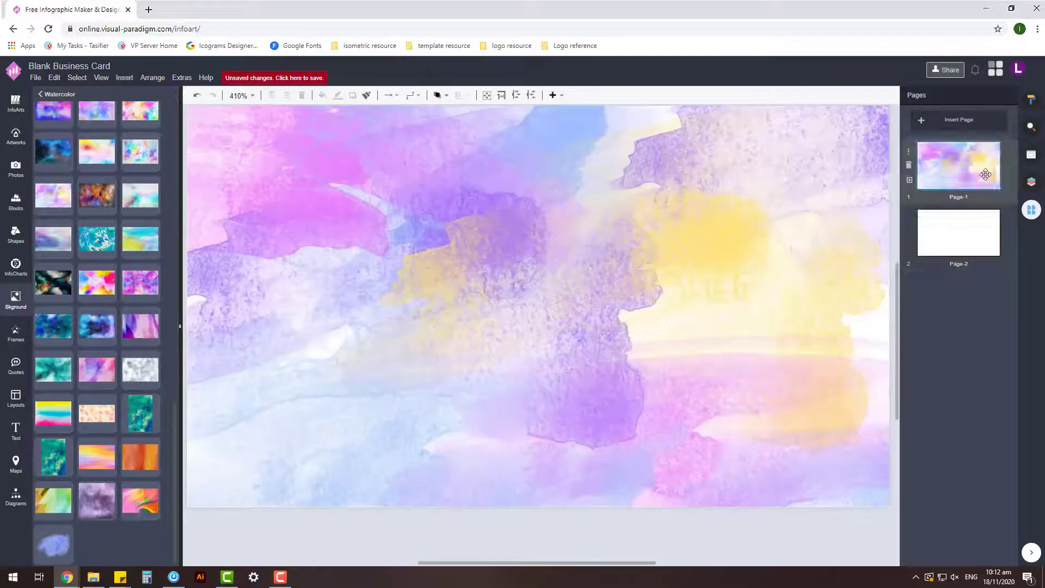
- Check the watercolour background on both card pages and open the Shapes library
scroll(750, 341, down, 3)
scroll(708, 354, up, 2)
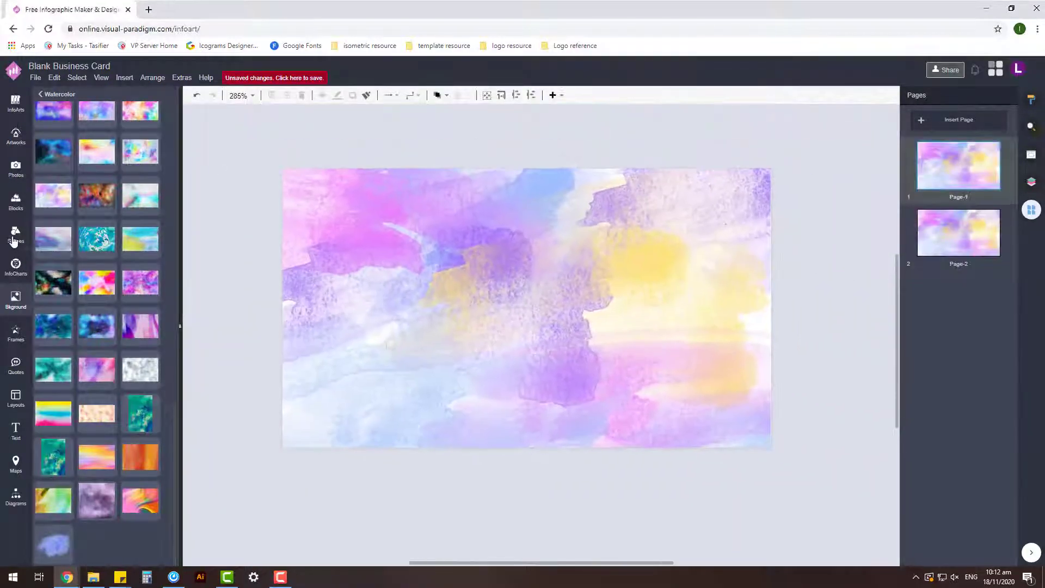
click(14, 242)
- Place a Dynamic Blocks rectangle on the card, then size and centre it
click(53, 368)
drag(50, 306, 351, 196)
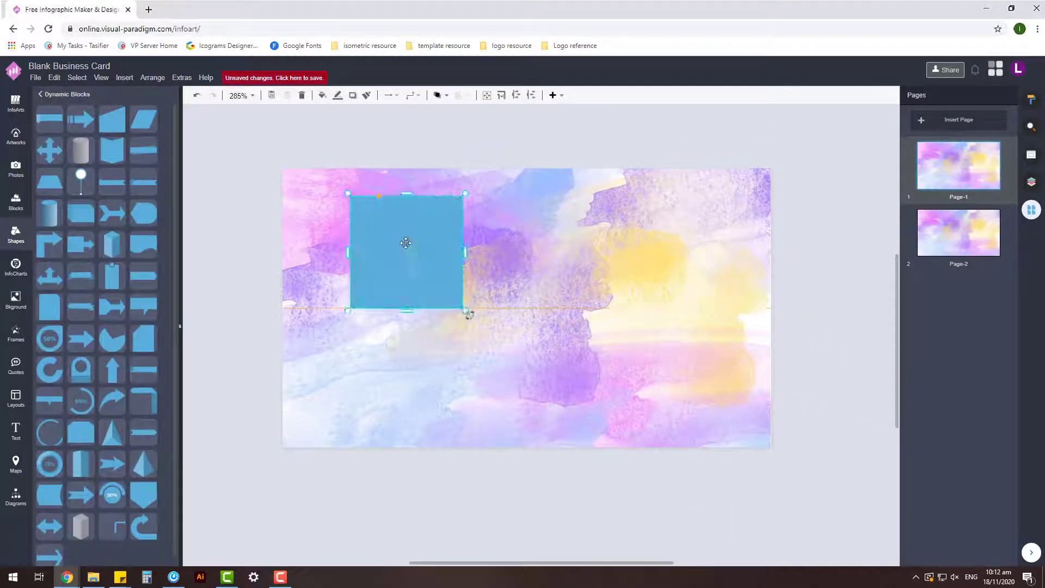
drag(403, 240, 373, 289)
drag(436, 304, 715, 322)
drag(518, 252, 518, 219)
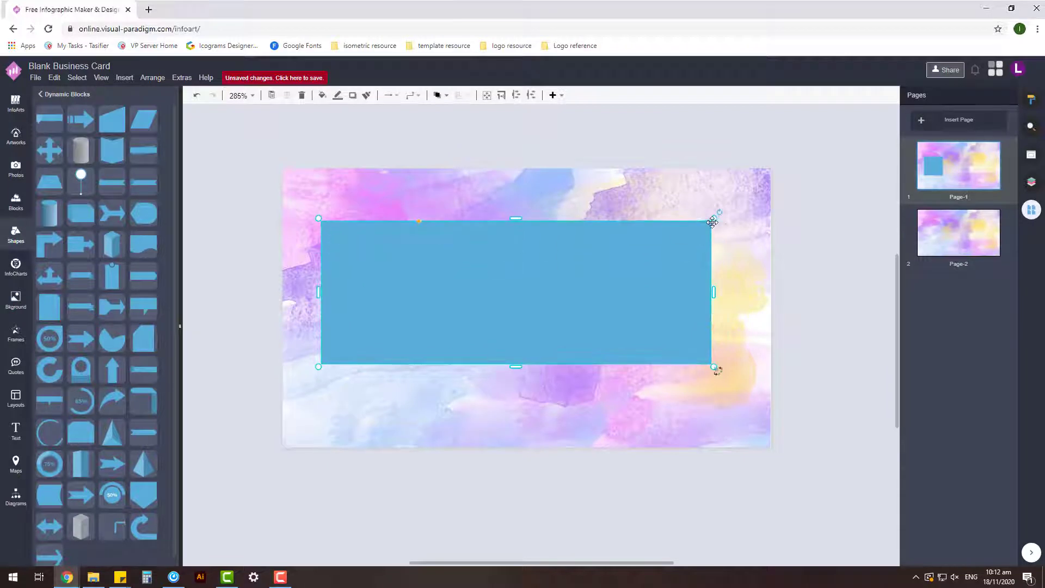
drag(717, 368, 703, 242)
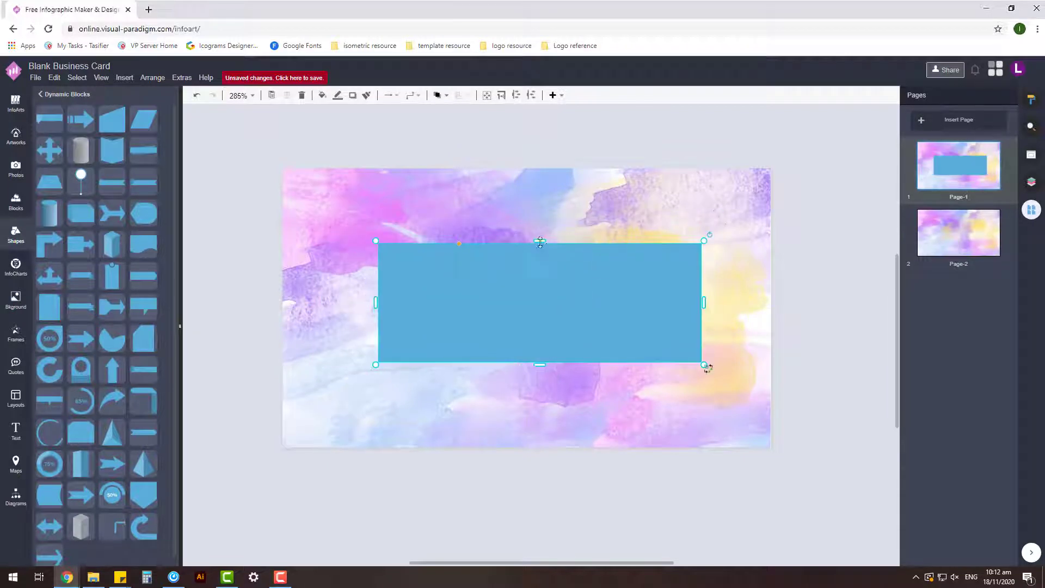
drag(579, 294, 568, 289)
- Fill the rectangle white and shorten it slightly from the bottom
click(1032, 99)
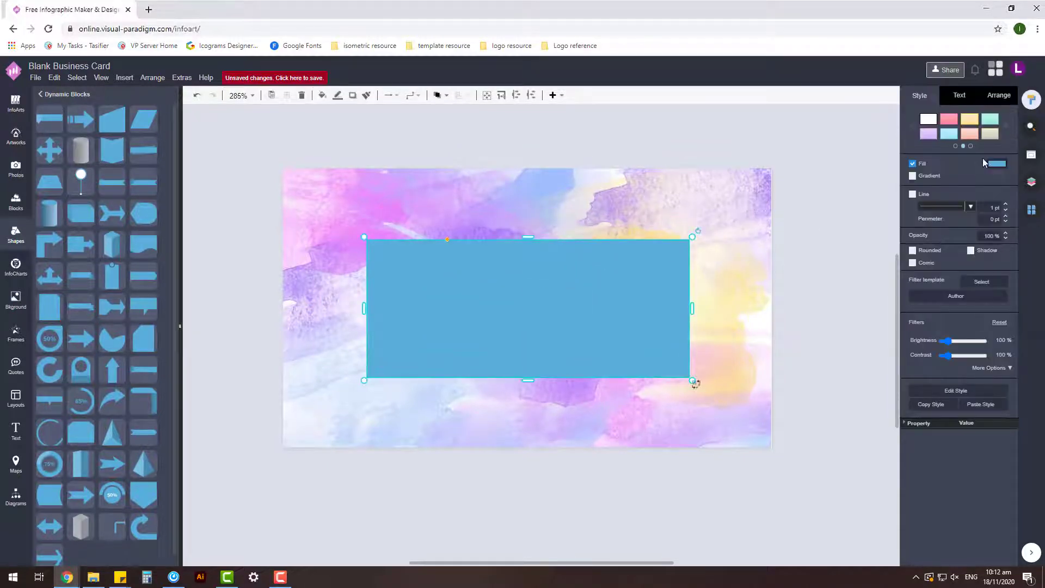
click(996, 163)
click(932, 288)
click(1010, 385)
click(653, 294)
drag(528, 380, 528, 373)
- Duplicate the white rectangle, remove the copy's fill and give it a purple outline
ctrl+drag(590, 259, 805, 264)
click(912, 163)
click(912, 182)
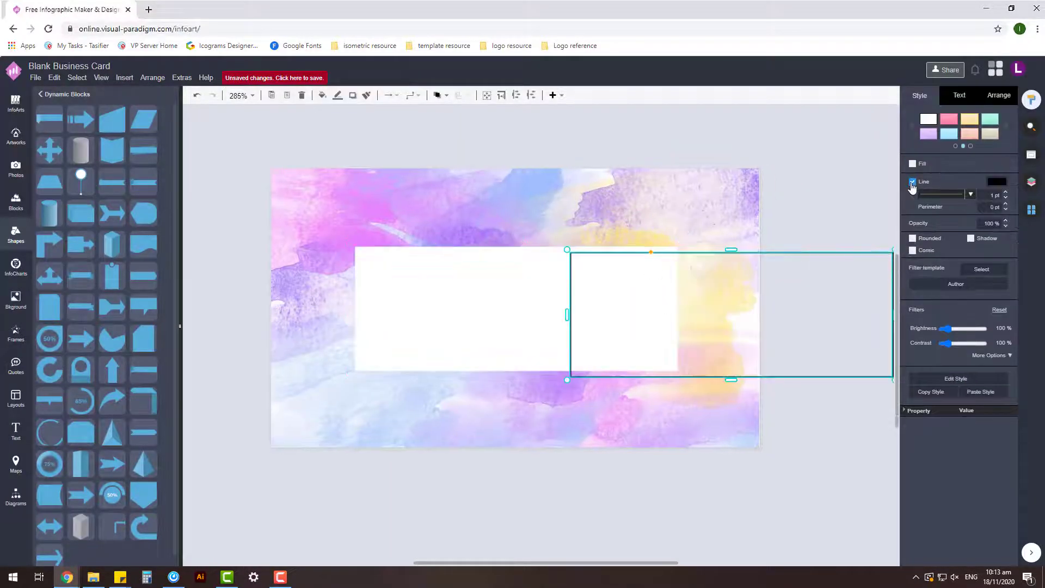
click(997, 182)
click(984, 220)
click(1011, 403)
- Fit the outlined copy inside the white panel and thicken its border to 2 pt
drag(849, 314, 632, 309)
drag(676, 371, 665, 370)
drag(595, 272, 608, 278)
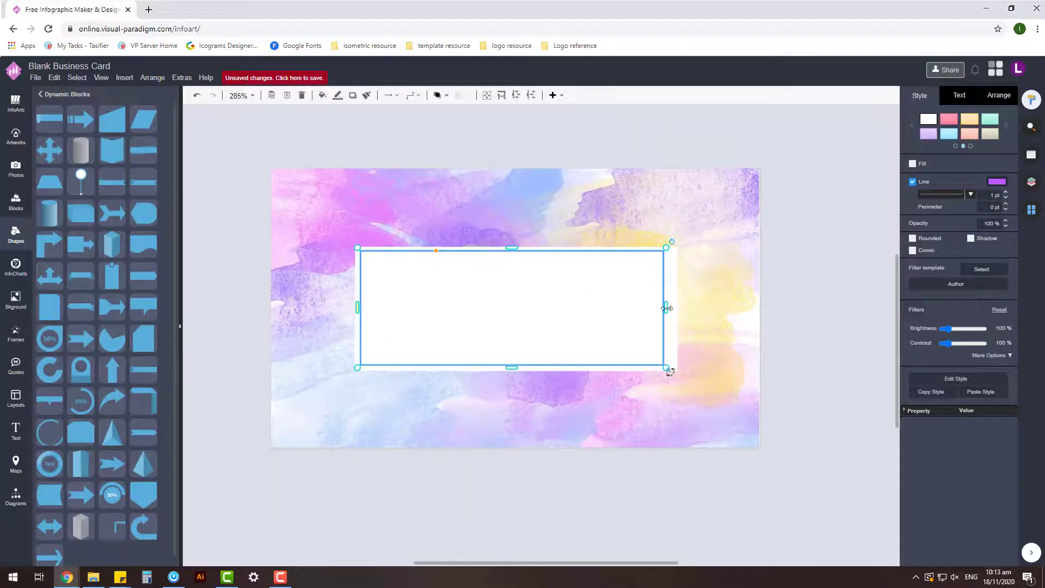
drag(666, 309, 612, 285)
click(1006, 192)
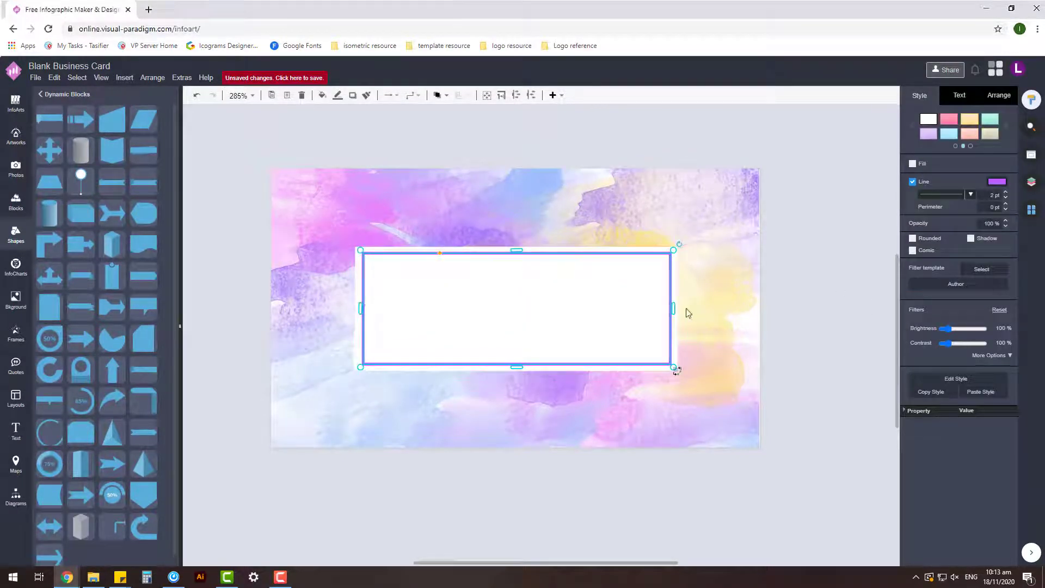
click(529, 328)
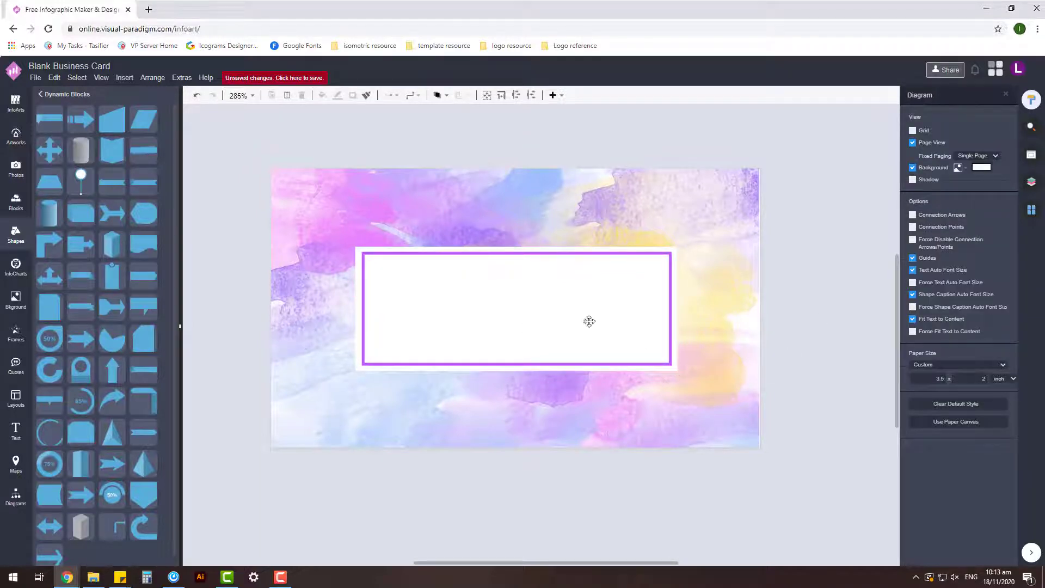
- Deepen the border's purple and re-centre the white panel behind it
click(589, 321)
click(1012, 403)
click(751, 299)
scroll(646, 324, down, 2)
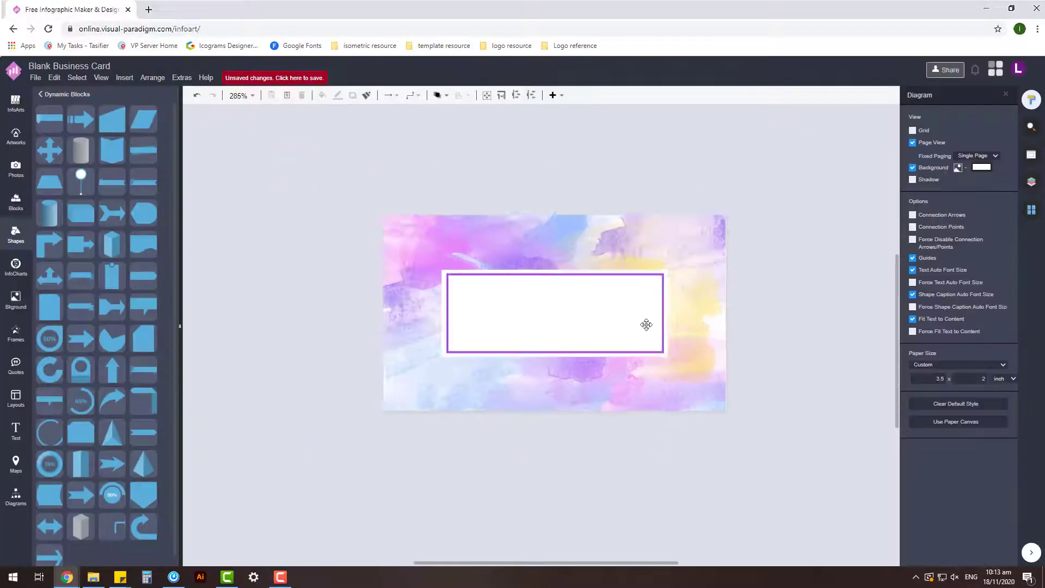
scroll(580, 306, up, 3)
click(663, 237)
drag(664, 236, 635, 246)
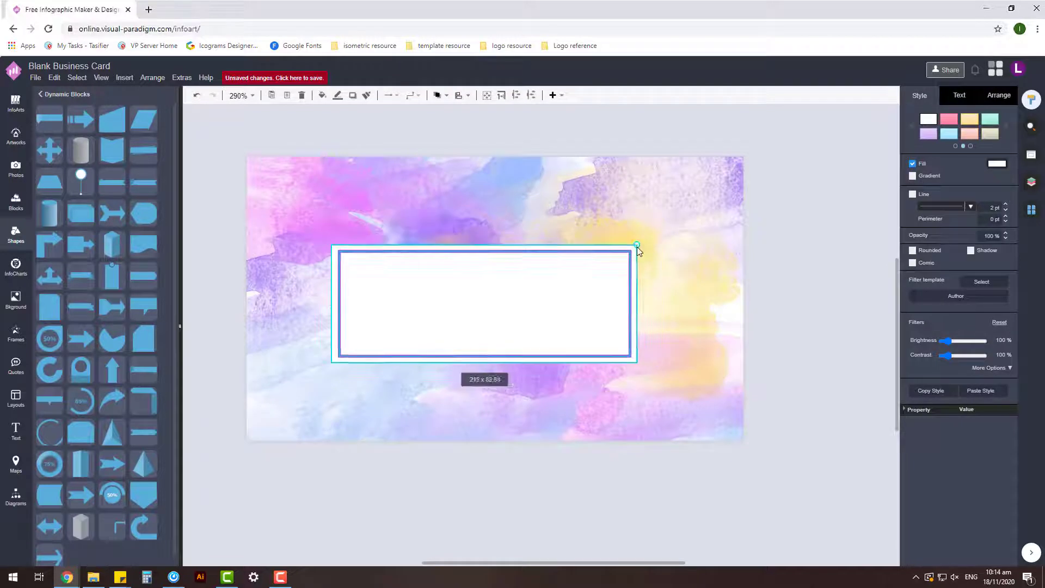
drag(562, 274, 576, 278)
click(443, 287)
- Add a text box inside the card frame and type the cardholder's name
double_click(340, 483)
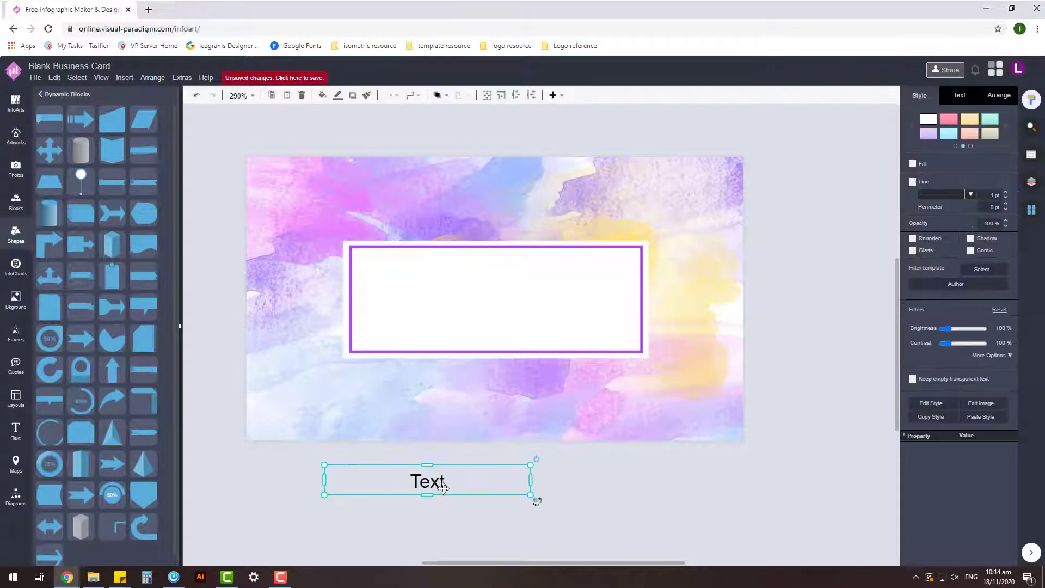
drag(443, 484, 488, 290)
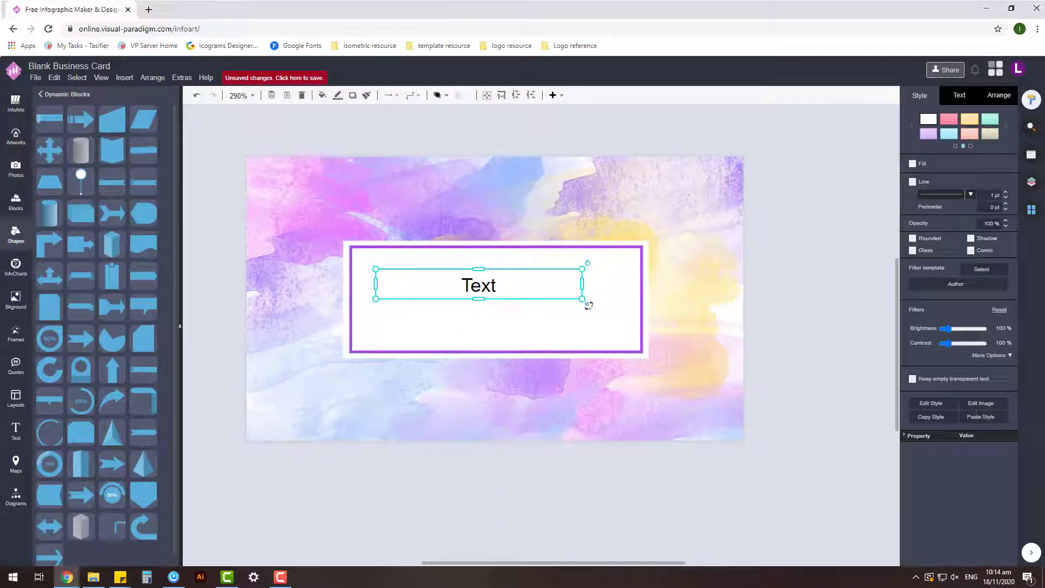
double_click(491, 285)
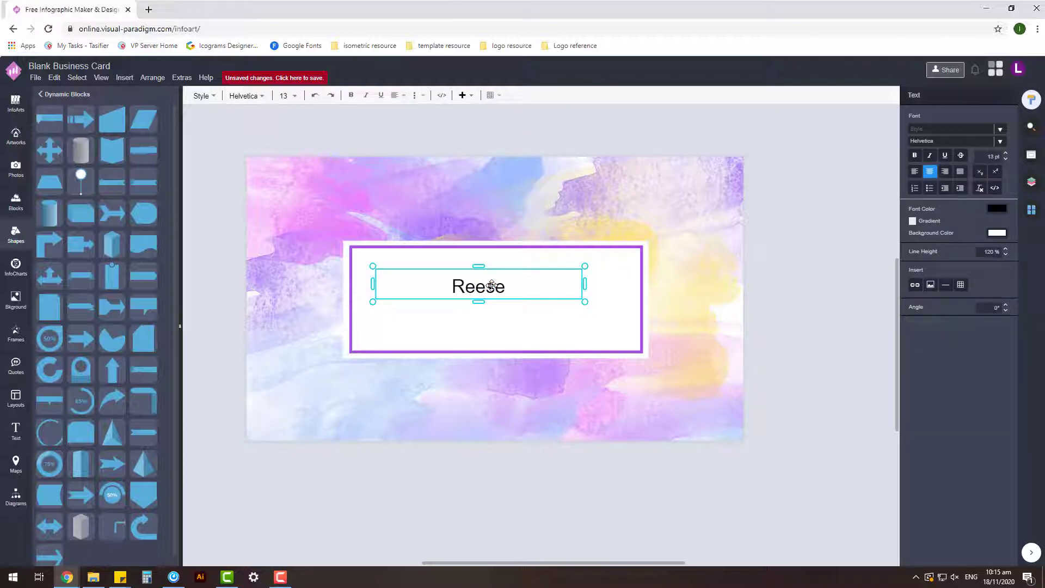
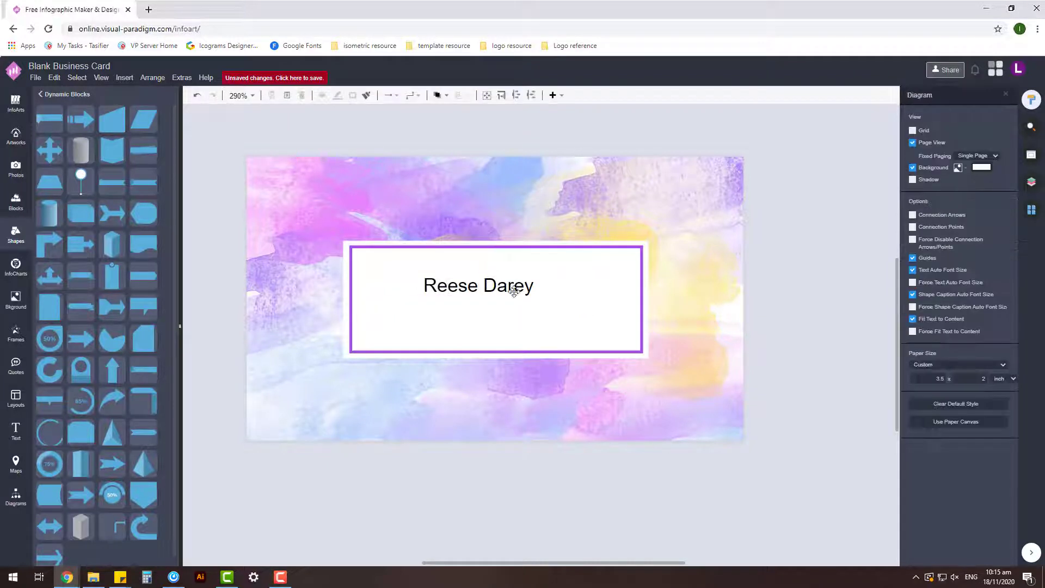
drag(585, 301, 622, 338)
double_click(625, 280)
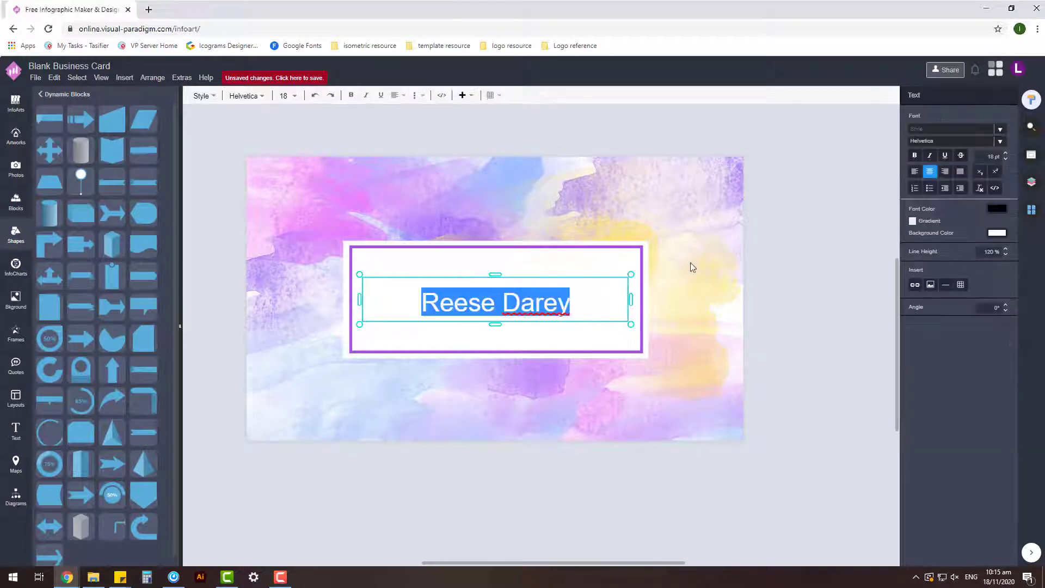
click(726, 284)
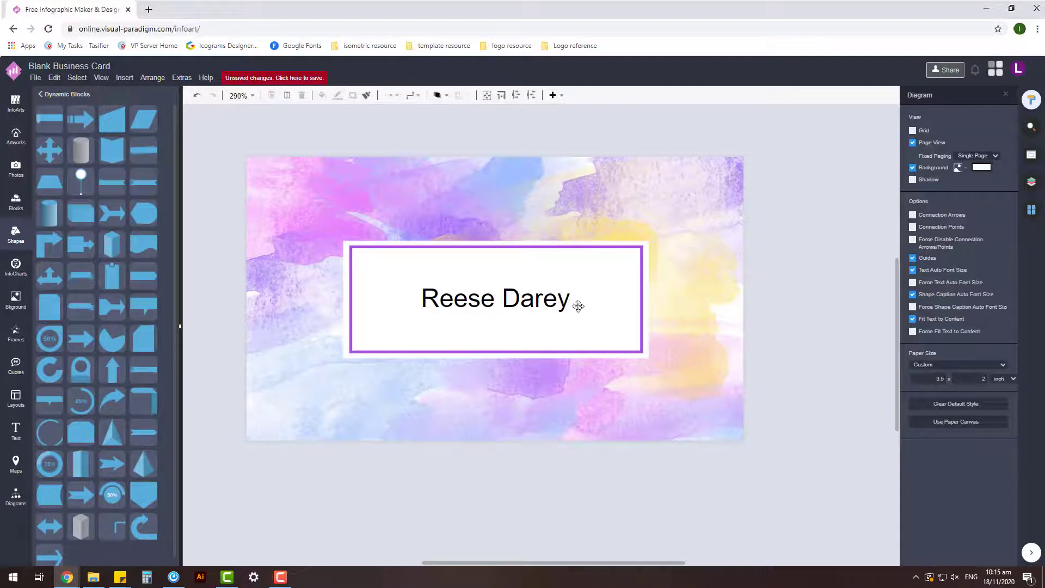
- Correct the surname's spelling and set the name in Bellota Text font
double_click(561, 303)
key(BackSpace)
text(c)
key(ctrl+a)
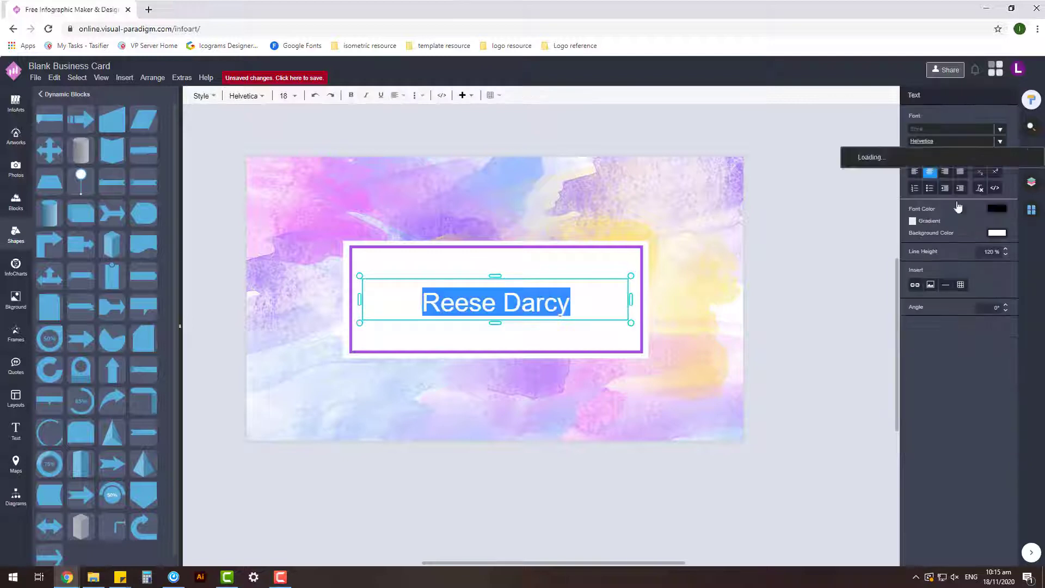
click(953, 140)
click(916, 213)
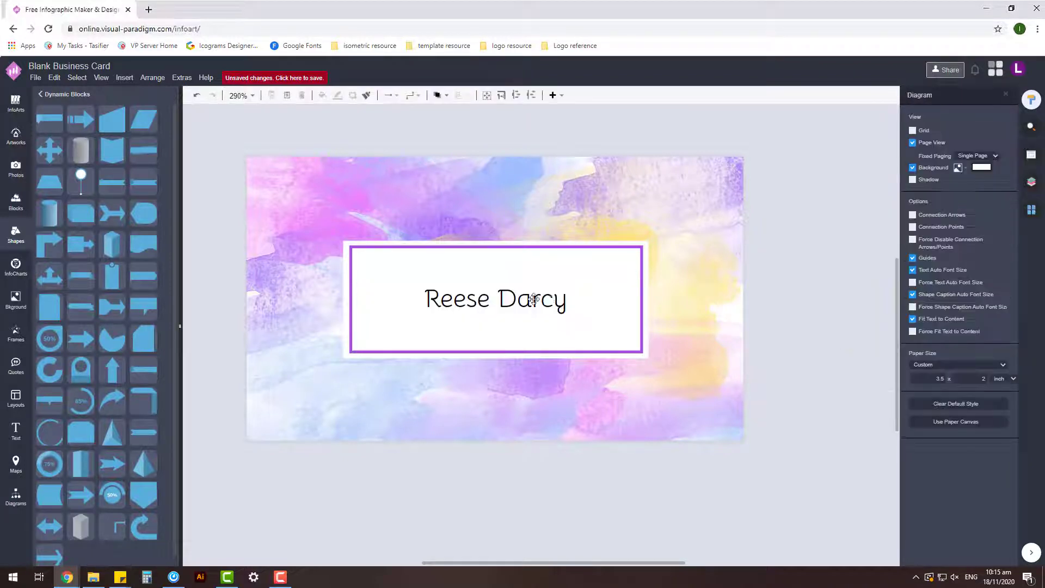
- Enlarge the name, centre it in the frame and colour it purple
drag(664, 271, 624, 272)
drag(578, 299, 575, 297)
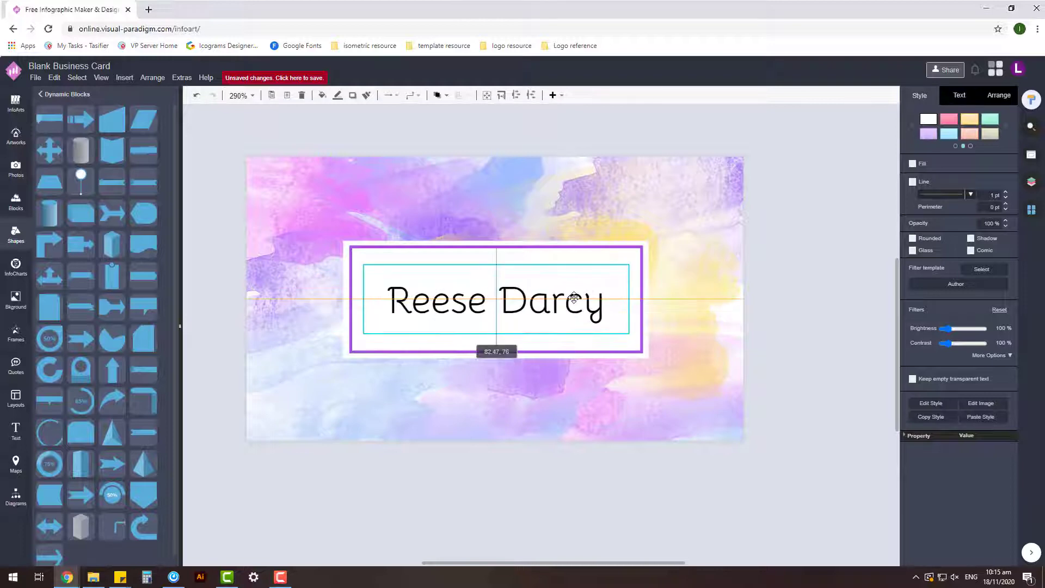
click(959, 95)
click(997, 204)
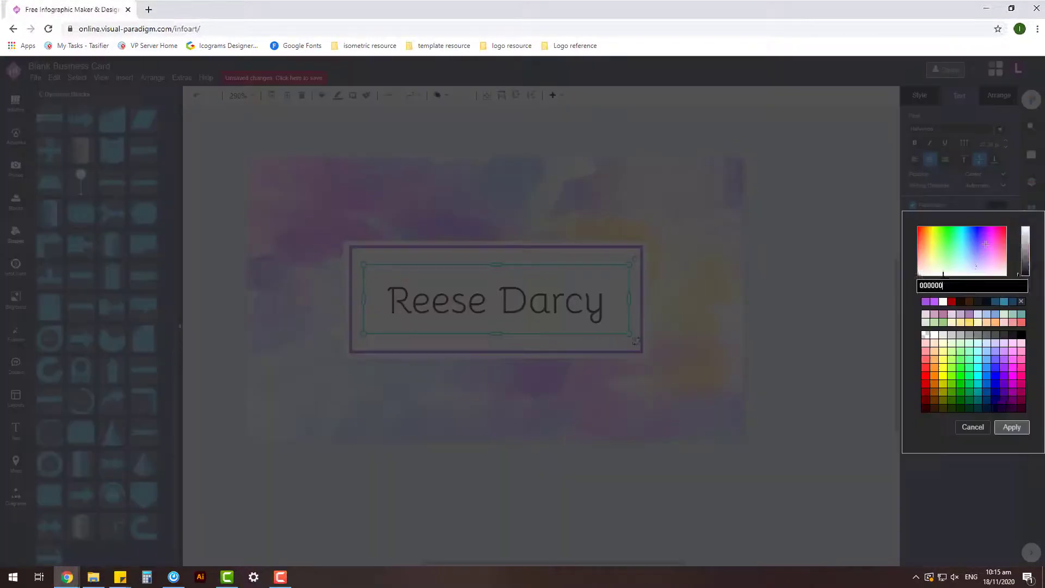
click(958, 283)
click(1010, 425)
mouse_move(630, 333)
mouse_down()
mouse_move(648, 341)
mouse_move(639, 349)
mouse_up()
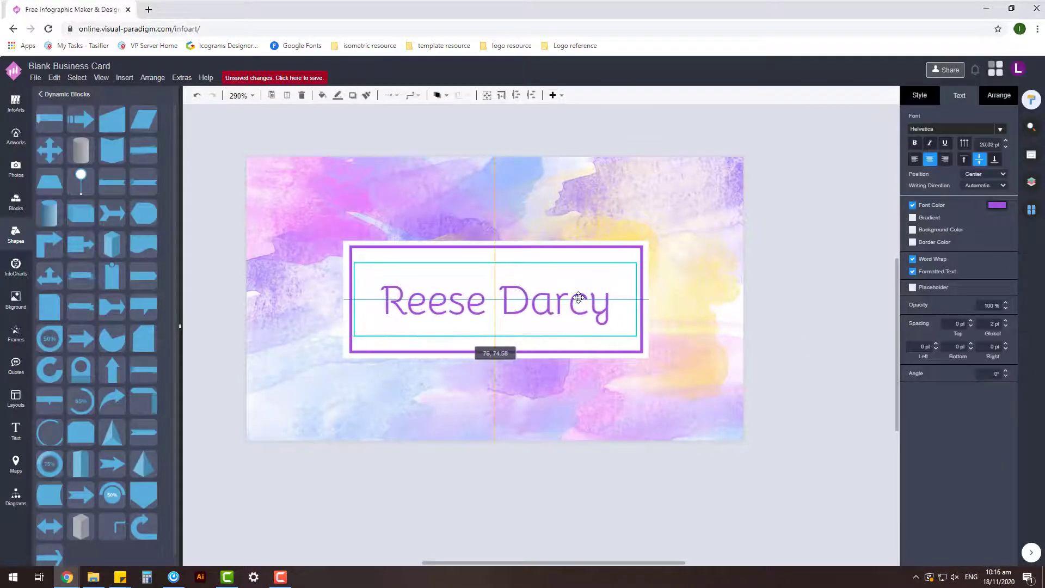
click(786, 326)
- Adjust the name text's position within the bordered frame
scroll(786, 327, down, 2)
click(590, 301)
click(772, 280)
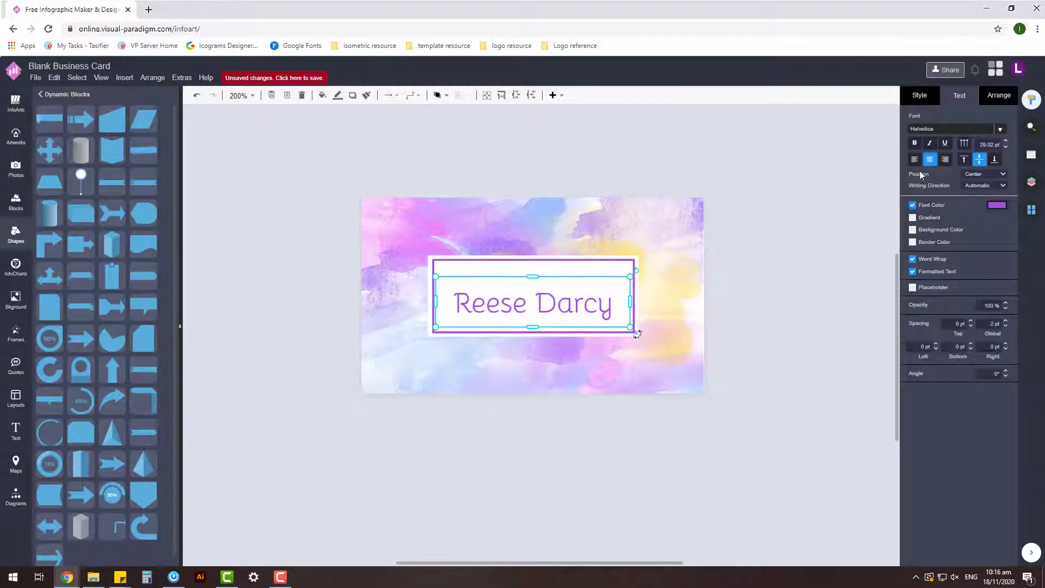
click(579, 305)
scroll(580, 305, up, 3)
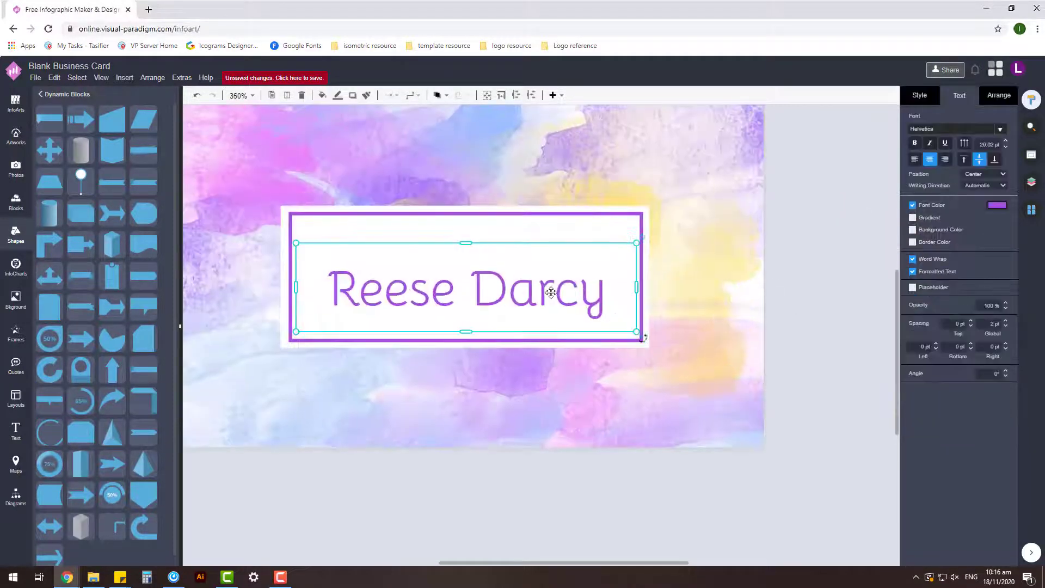
drag(580, 305, 507, 246)
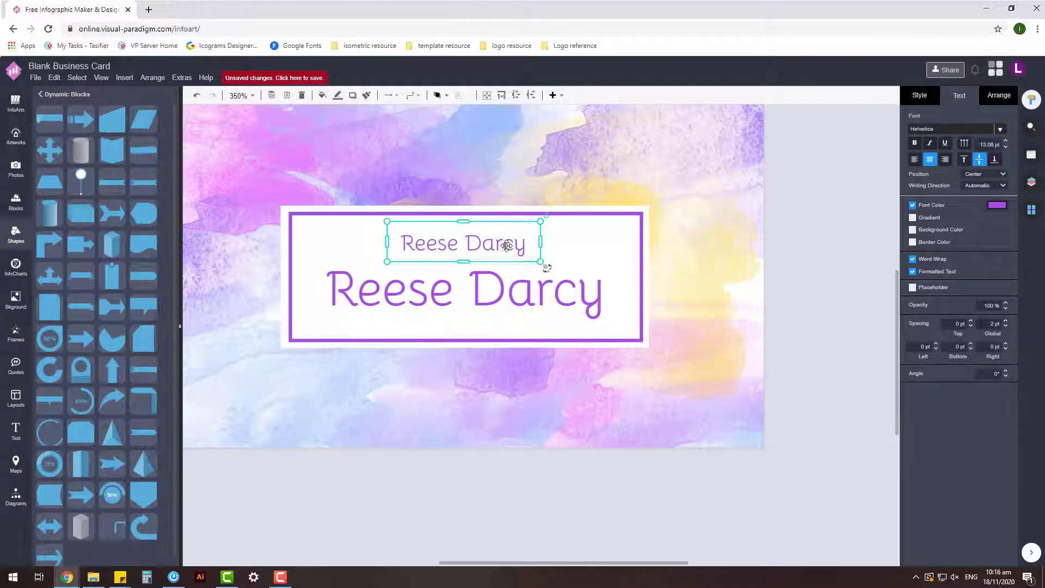
- Change the small copy's text to the job title 'Make Up Artist' and enlarge its box
double_click(506, 246)
text(H)
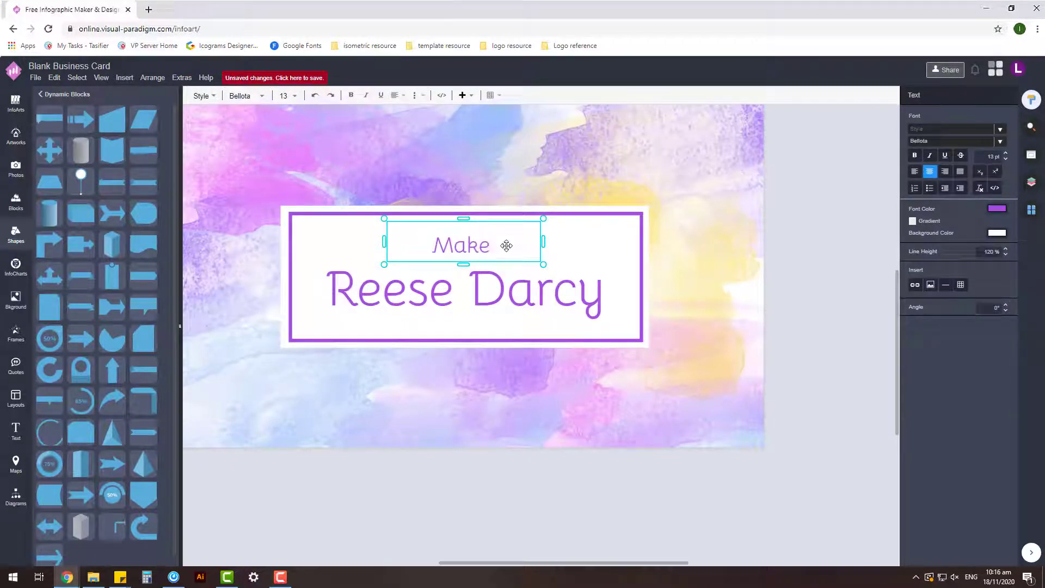
text(ake Up Artist)
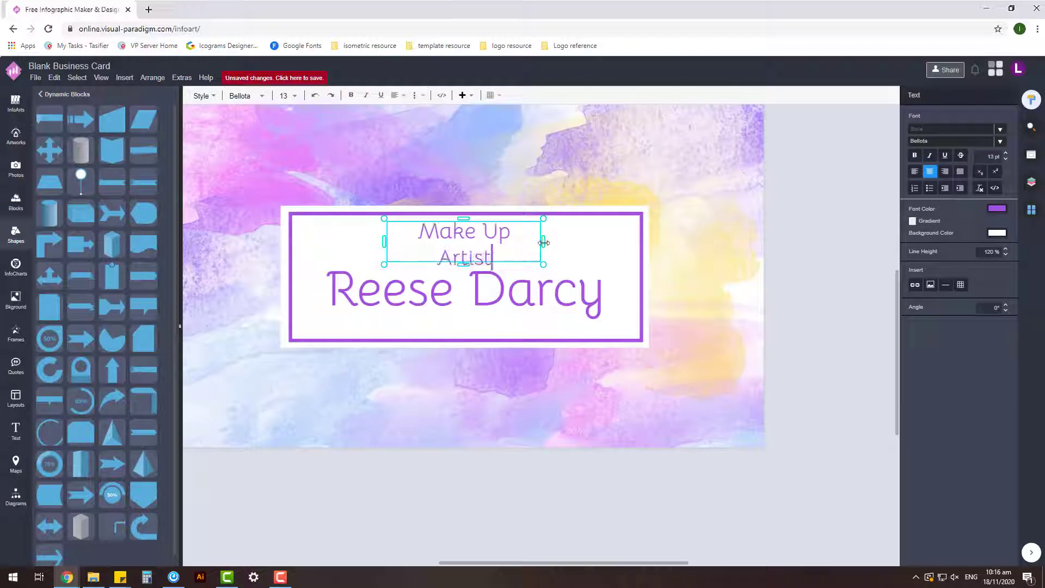
key(Escape)
drag(576, 242, 539, 248)
key(Escape)
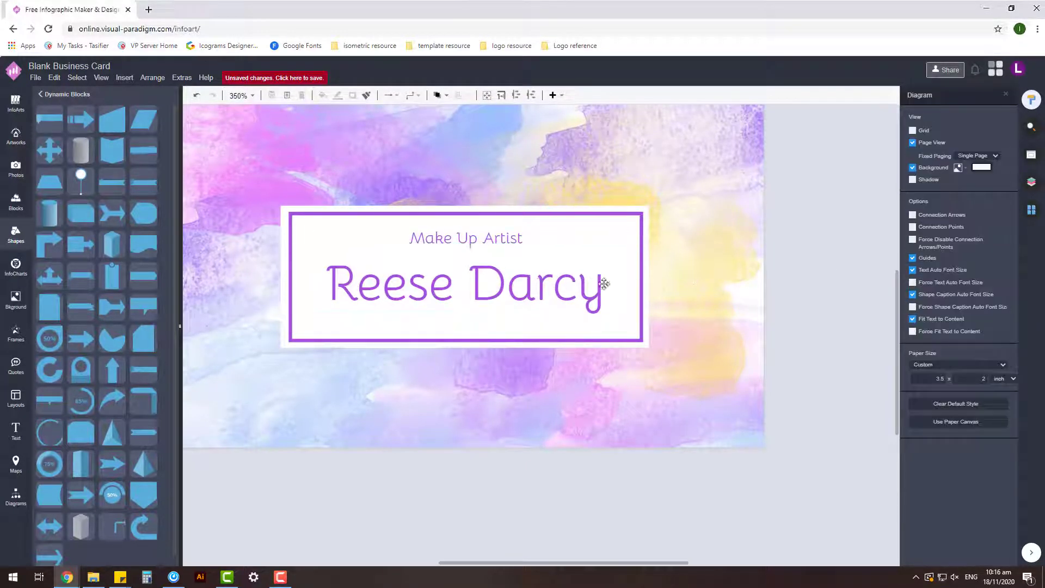
click(544, 242)
click(805, 268)
- Shift the framed panel and stretch a rectangle across the card
scroll(805, 268, down, 3)
click(630, 283)
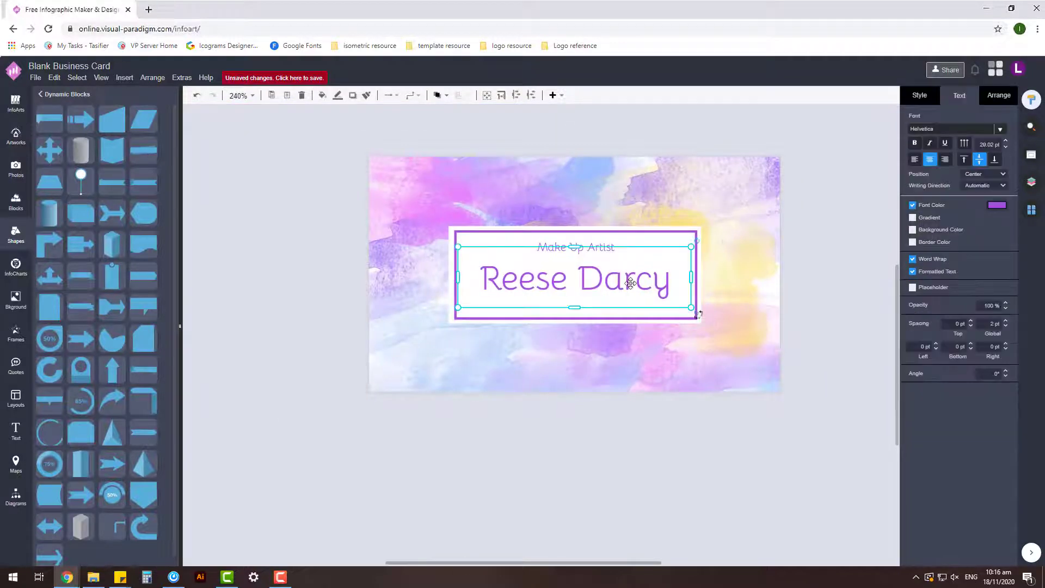
click(623, 339)
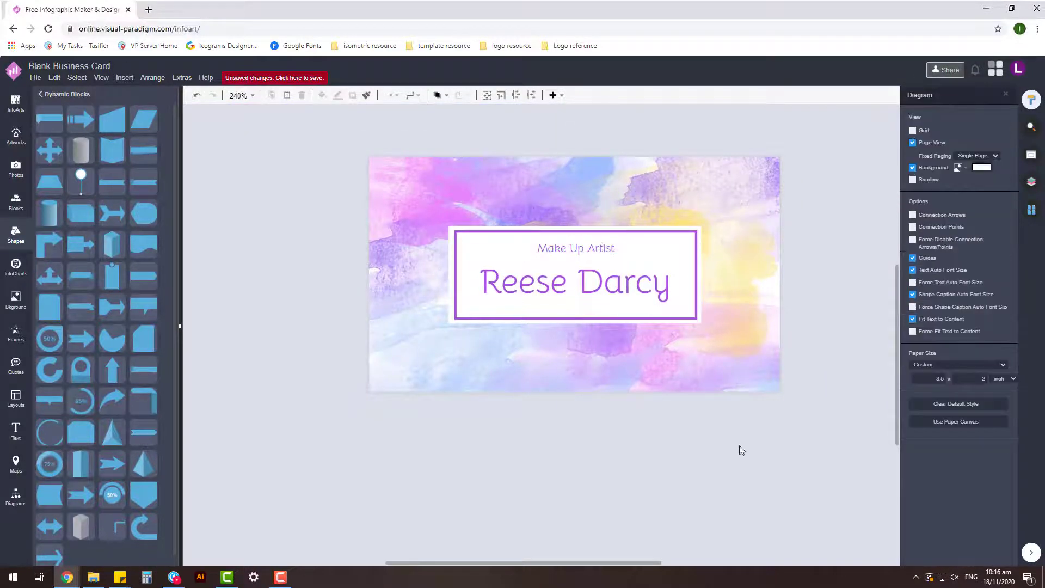
scroll(740, 450, right, 3)
click(566, 236)
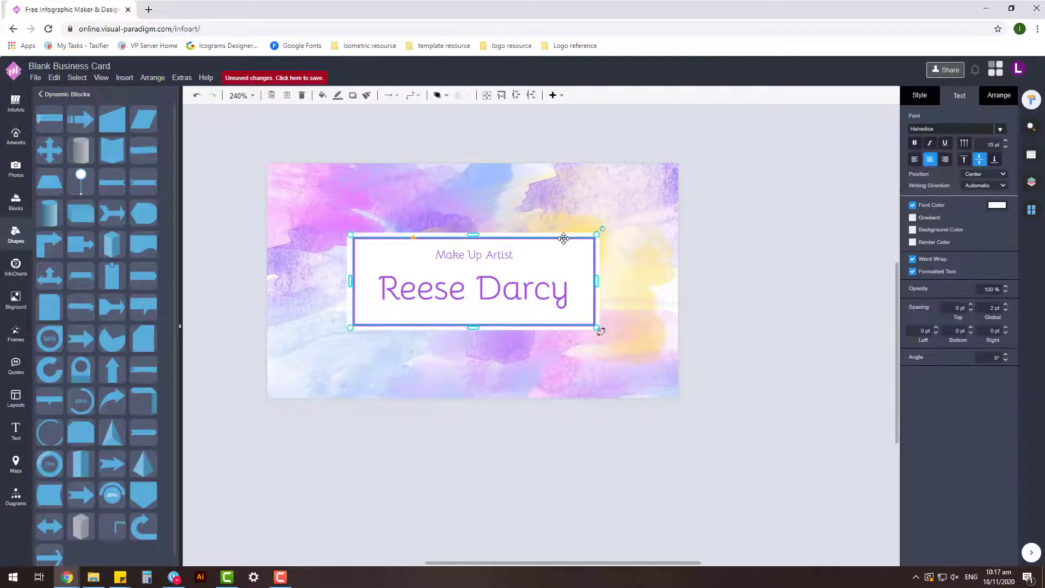
drag(597, 327, 434, 214)
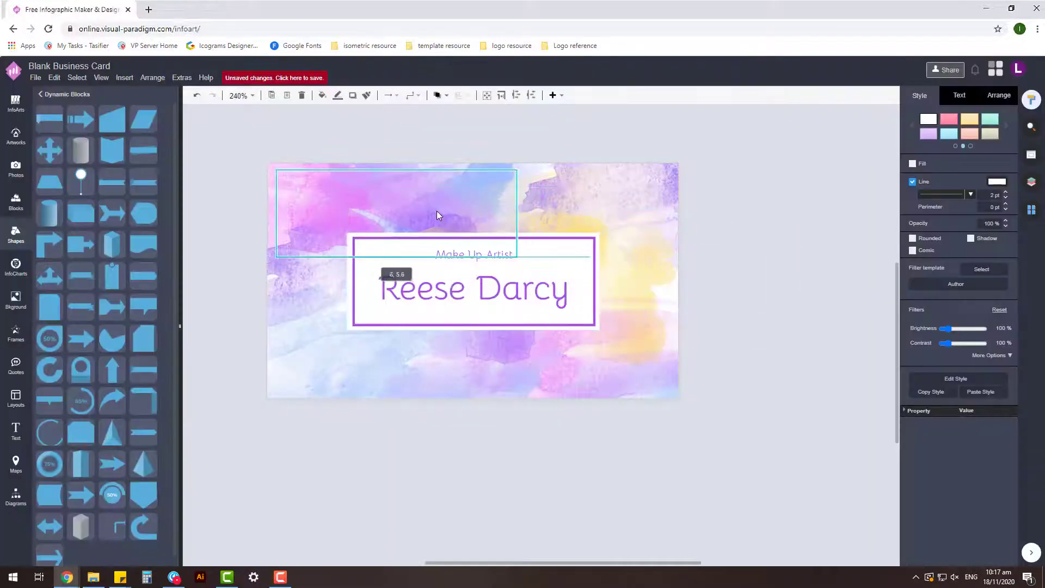
drag(518, 261, 673, 261)
drag(472, 260, 509, 373)
click(781, 350)
- Undo the stray white frame and name resize, then show the card's Page-2
key(ctrl+z)
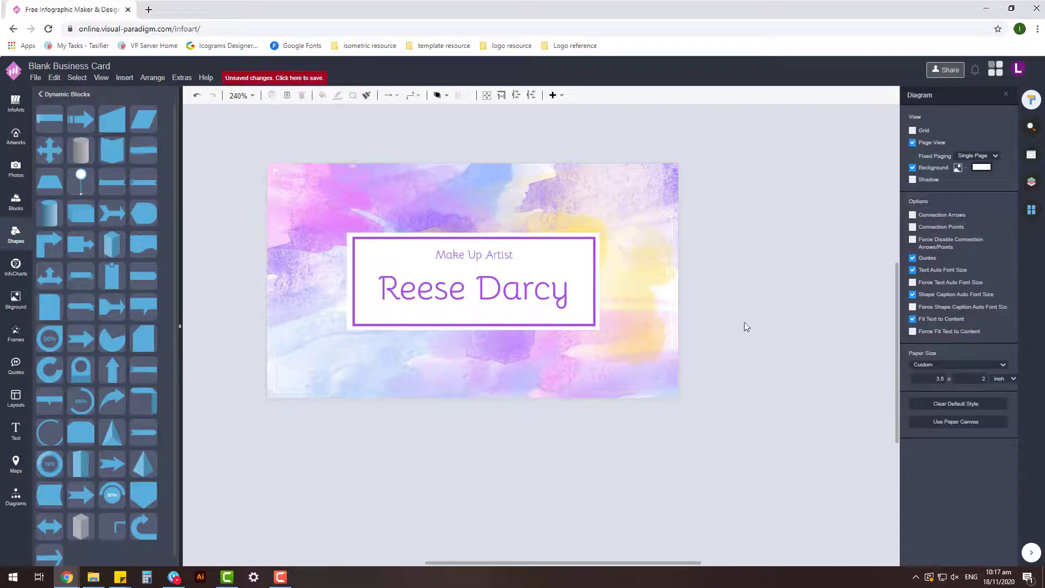
key(ctrl+z)
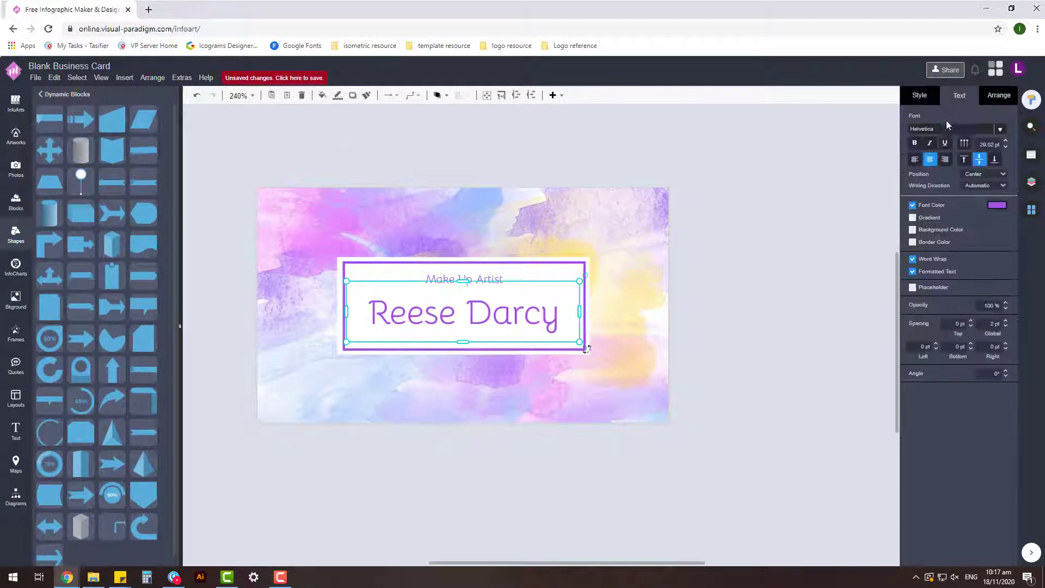
key(ctrl+z)
click(495, 279)
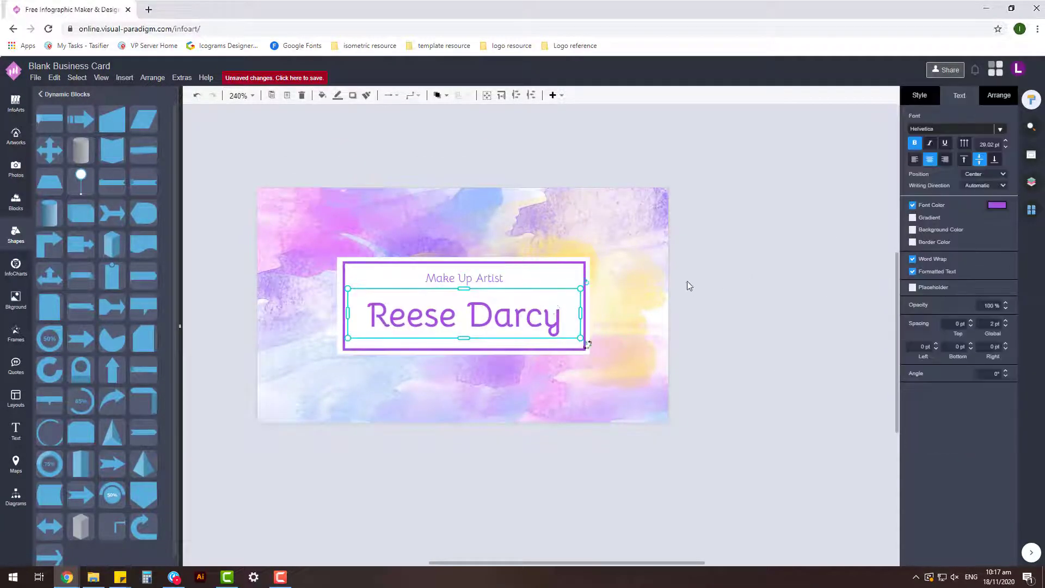
click(694, 240)
scroll(737, 312, down, 1)
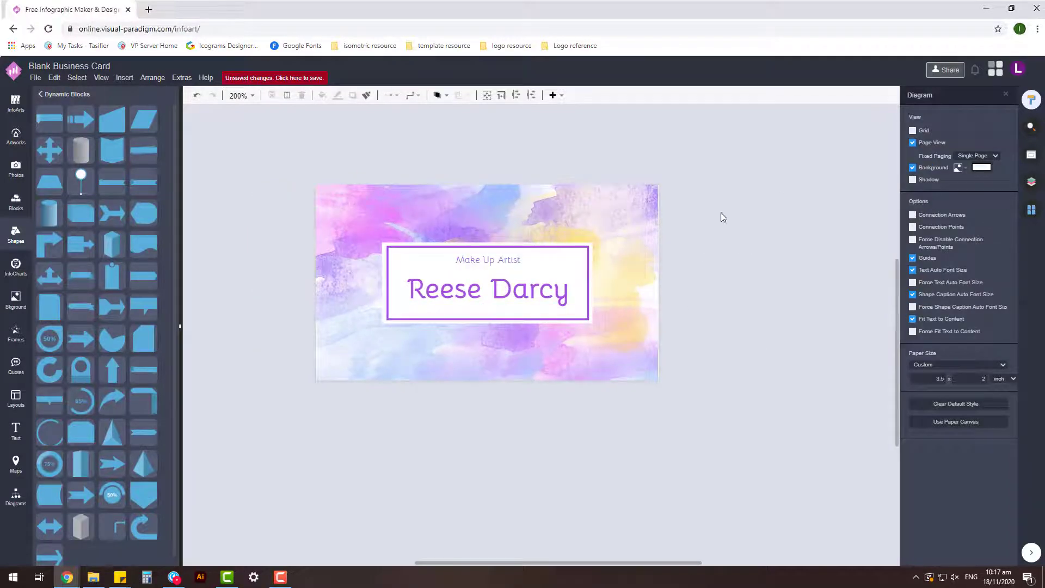
click(1032, 209)
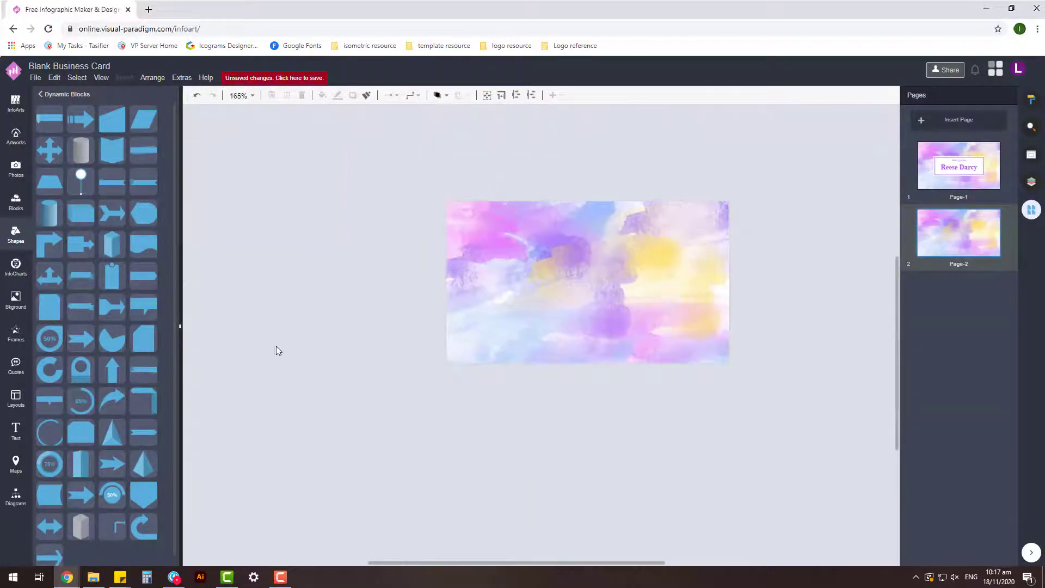
- Make the Default layer active and place a rectangle on the back card
click(1033, 180)
click(948, 140)
drag(112, 120, 475, 217)
drag(510, 269, 510, 363)
ctrl+scroll(598, 416, up, 2)
drag(443, 393, 442, 391)
ctrl+scroll(550, 431, down, 1)
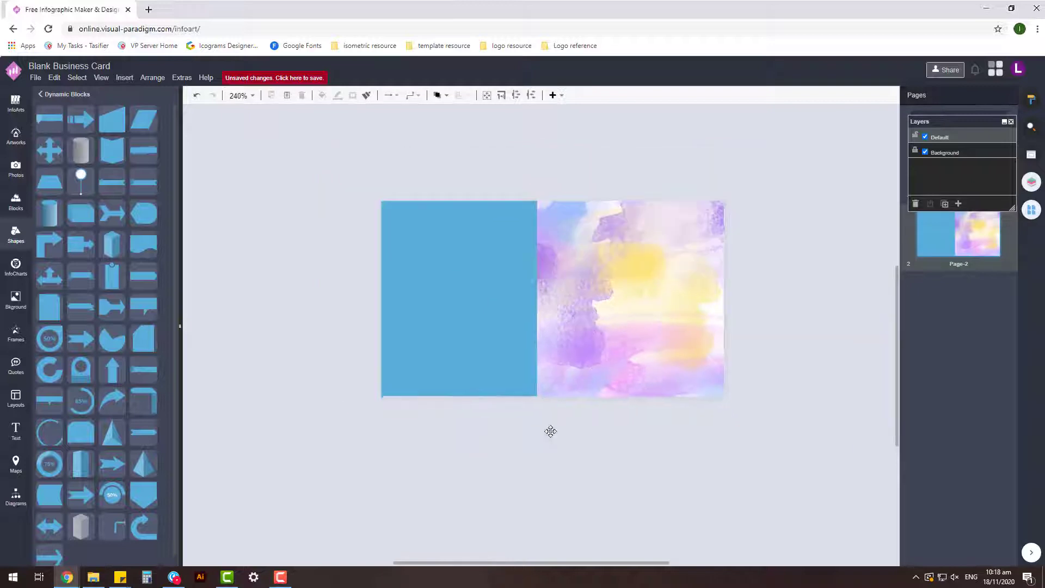
- Give the back-card rectangle a white fill
click(1031, 99)
click(997, 205)
click(973, 427)
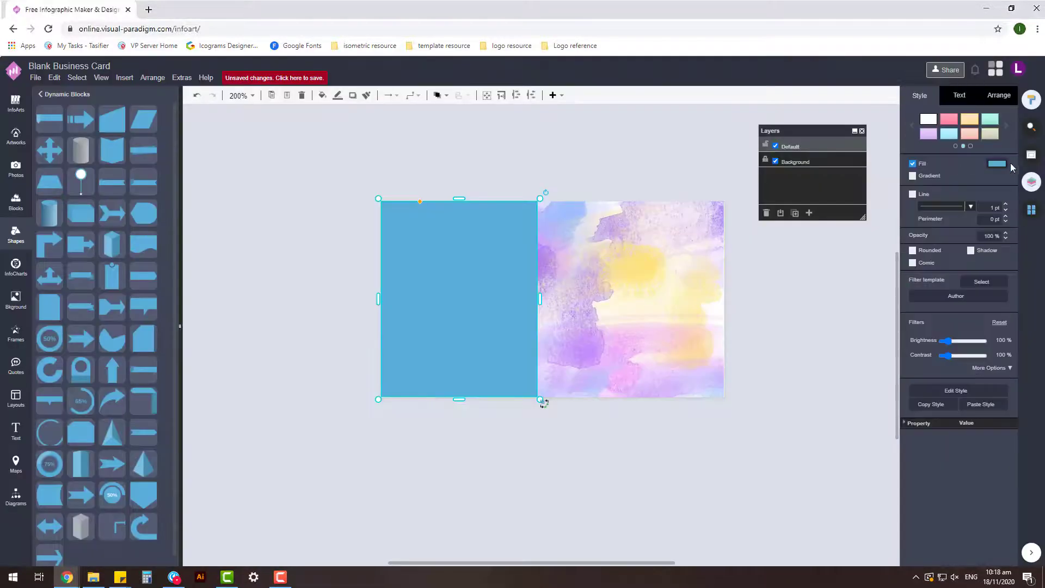
click(997, 205)
click(1010, 385)
click(723, 320)
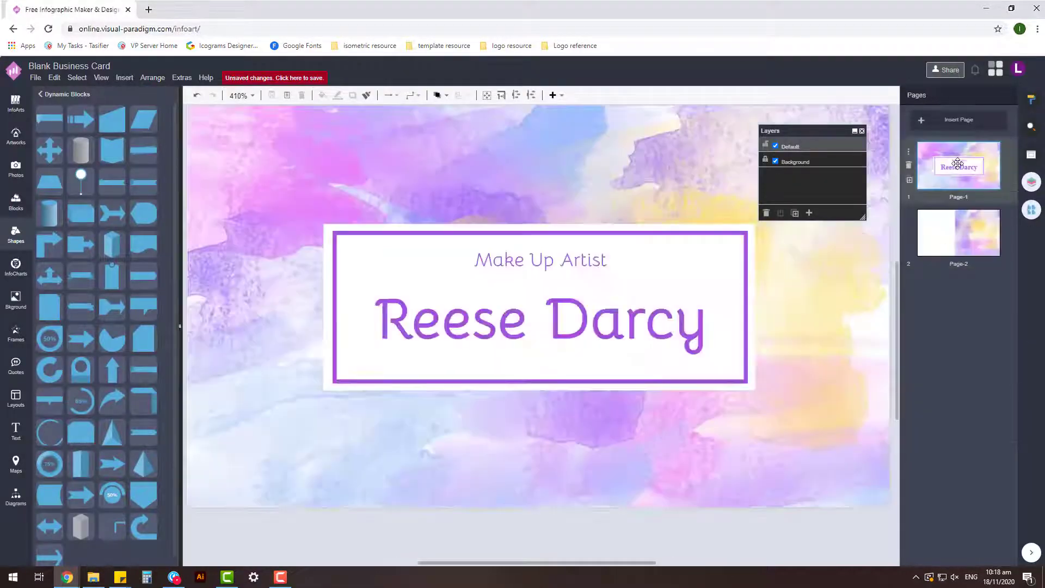
- Move the white rectangle to the top-left and stretch it into a tall left-half panel
click(735, 233)
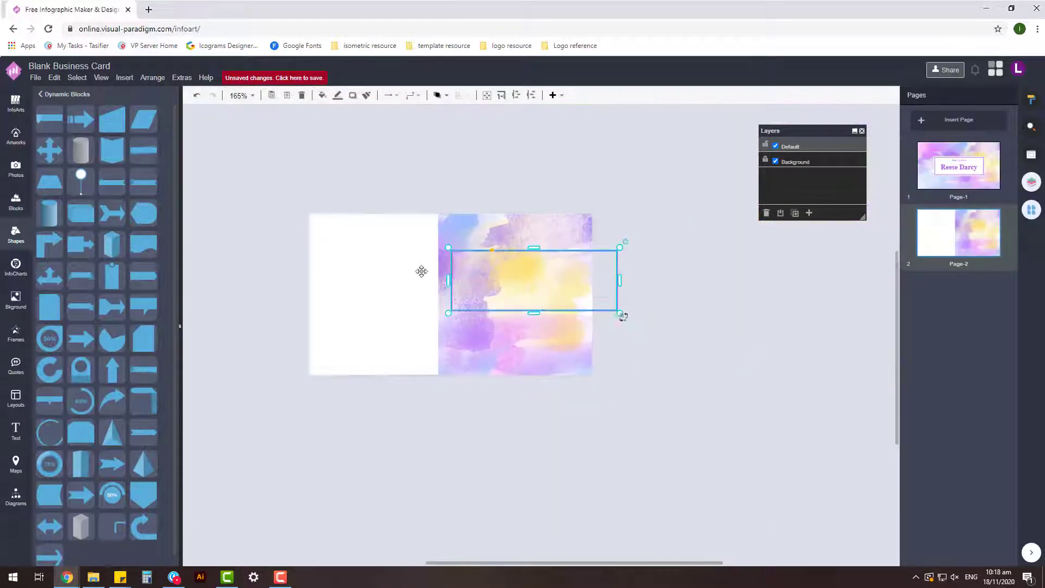
scroll(421, 271, down, 3)
drag(512, 289, 540, 288)
scroll(488, 261, up, 4)
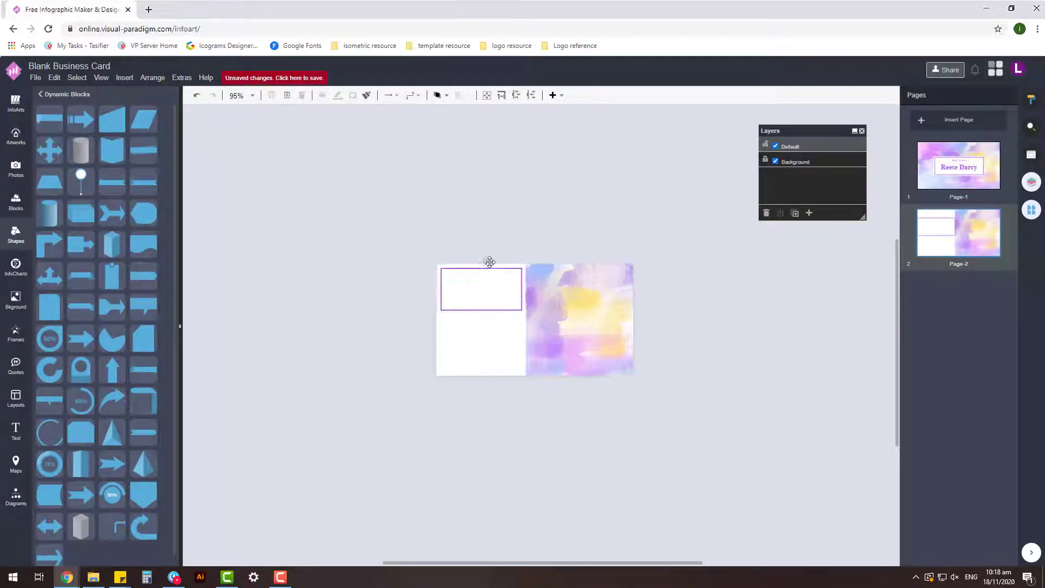
drag(473, 331, 474, 420)
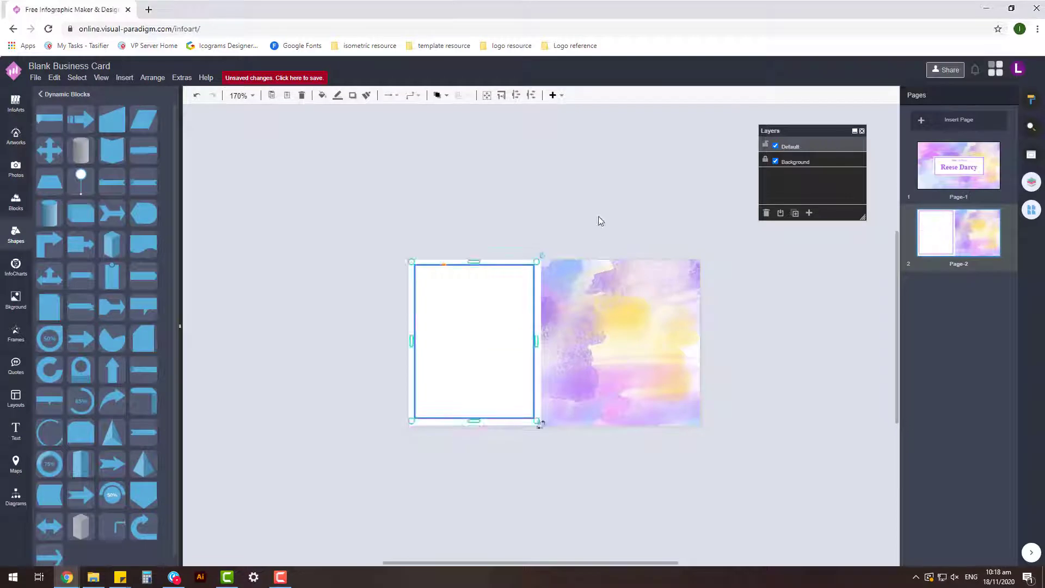
click(497, 283)
scroll(553, 364, up, 2)
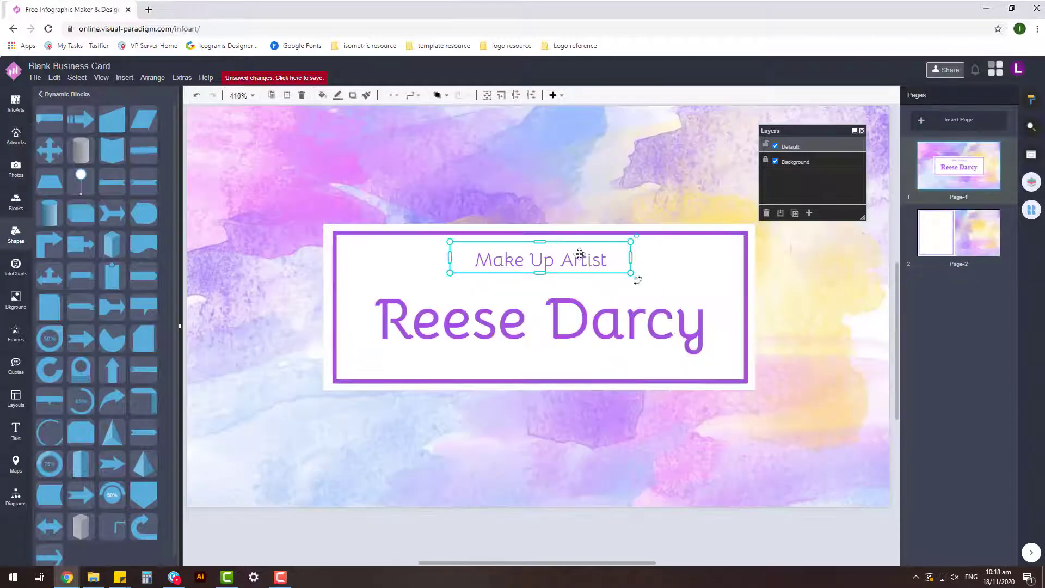
double_click(579, 254)
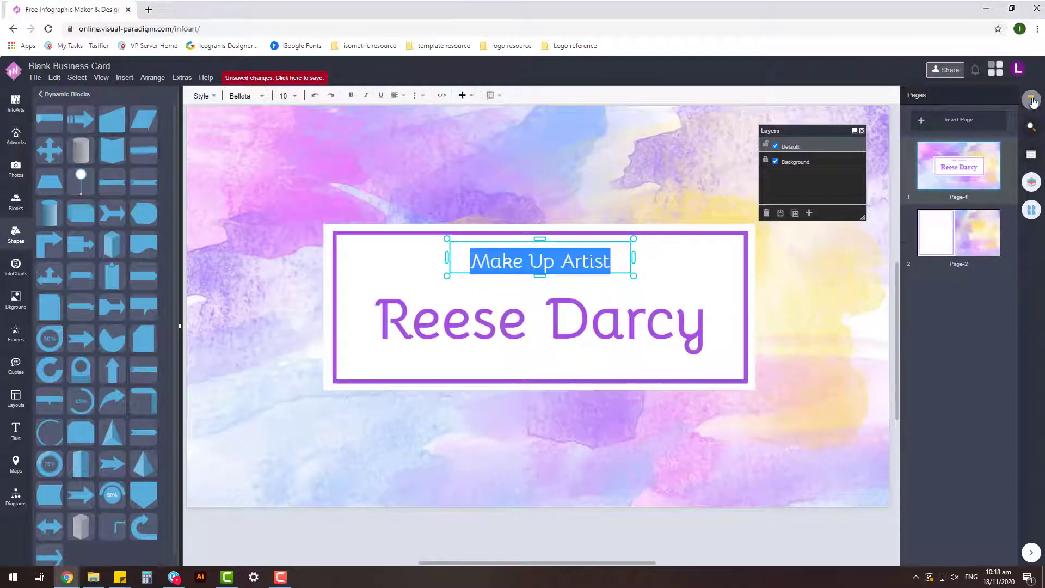
- Set Make Up Artist in a thinner font and move it below the name
click(958, 120)
click(893, 226)
click(680, 273)
scroll(679, 273, down, 2)
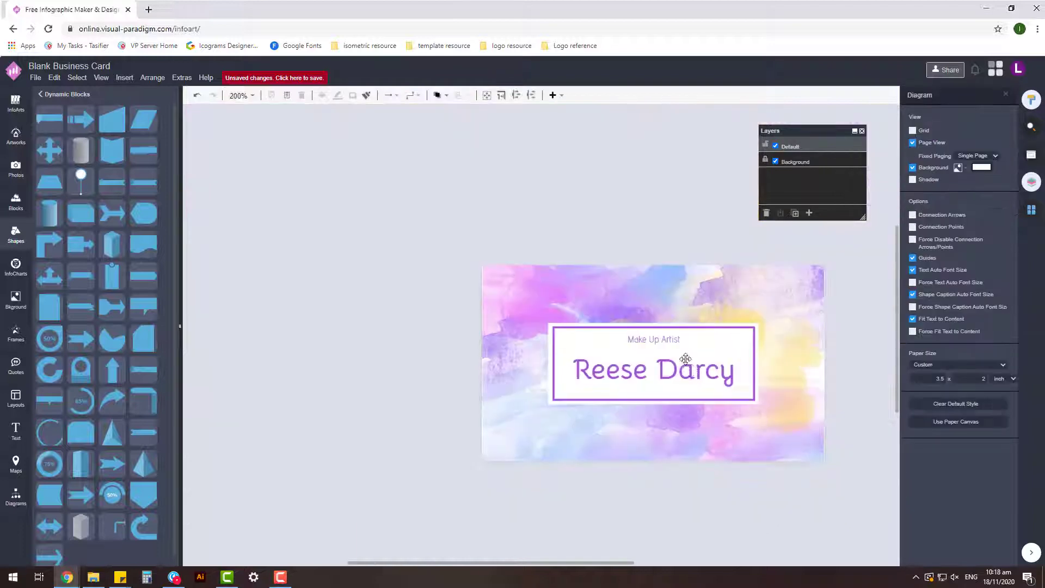
scroll(667, 321, up, 3)
click(676, 343)
drag(676, 343, 569, 437)
- Select and deselect the front-card text boxes to check their layout
click(687, 362)
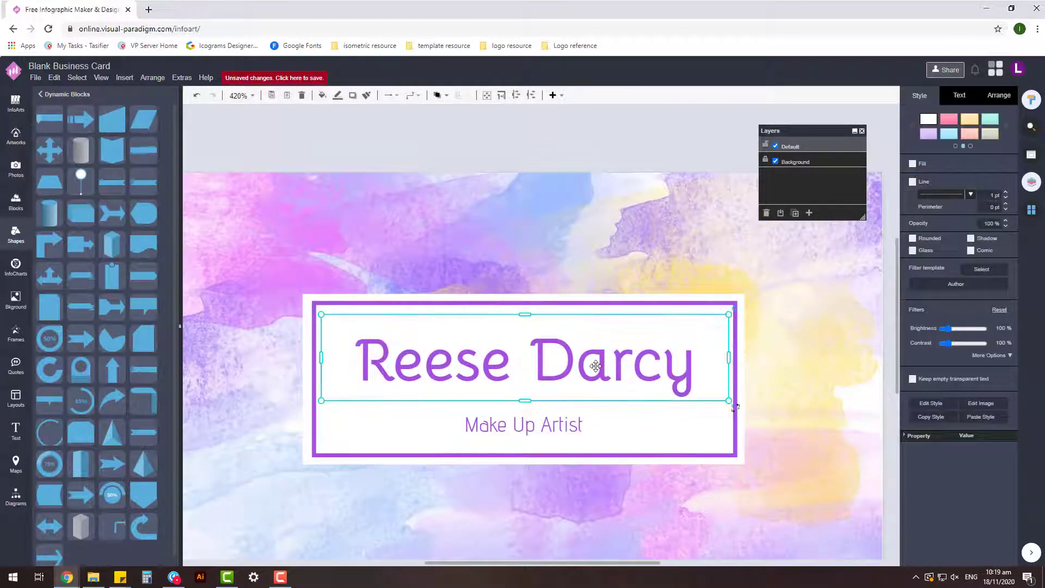
scroll(687, 119, down, 3)
click(630, 294)
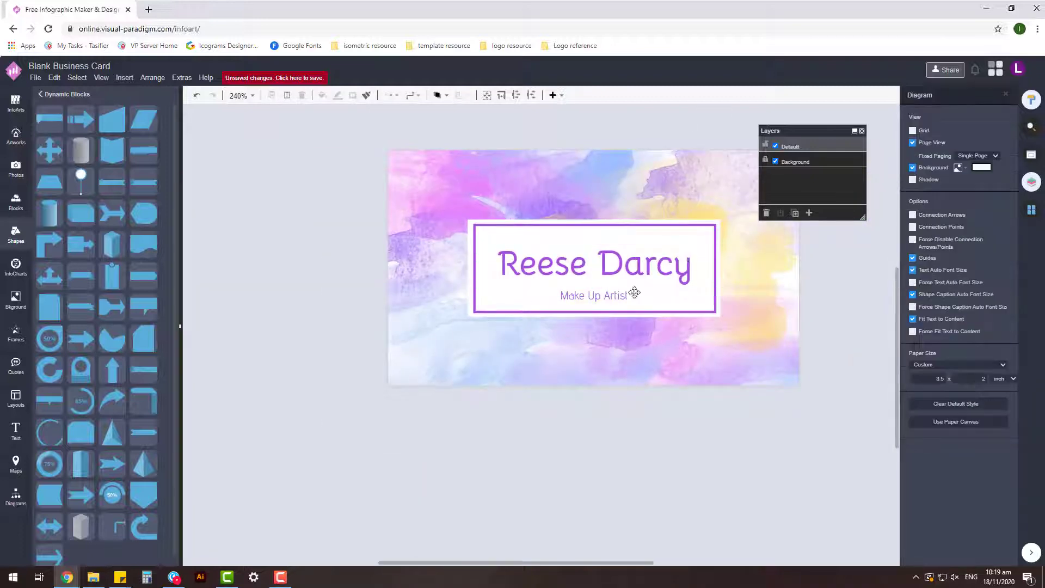
key(ctrl+a)
click(630, 426)
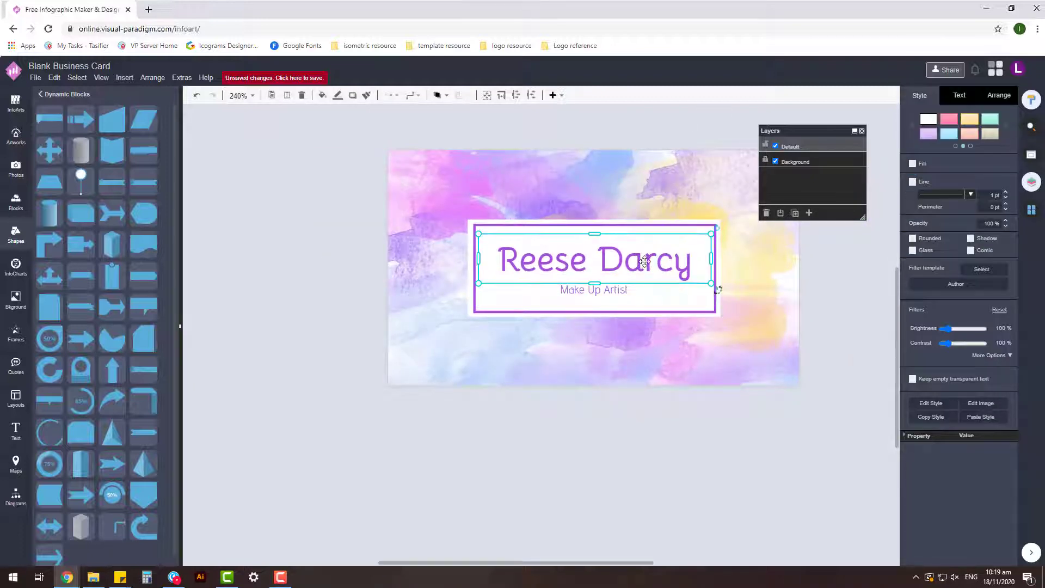
click(550, 288)
click(547, 369)
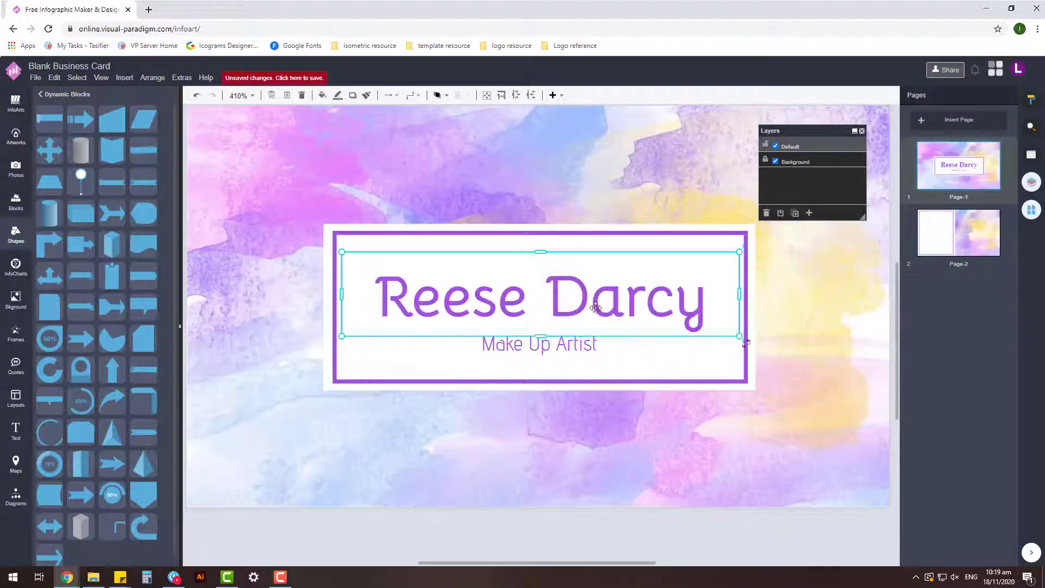
- Copy the cardholder's name and Make Up Artist title onto the back page's white panel
shift+click(589, 349)
key(ctrl+c)
click(946, 233)
key(ctrl+v)
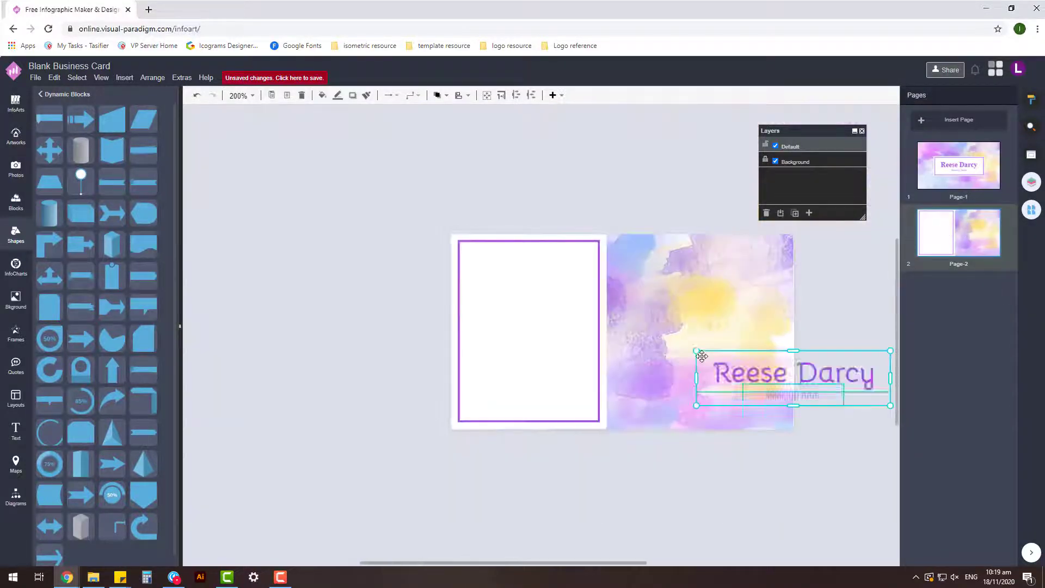
click(959, 95)
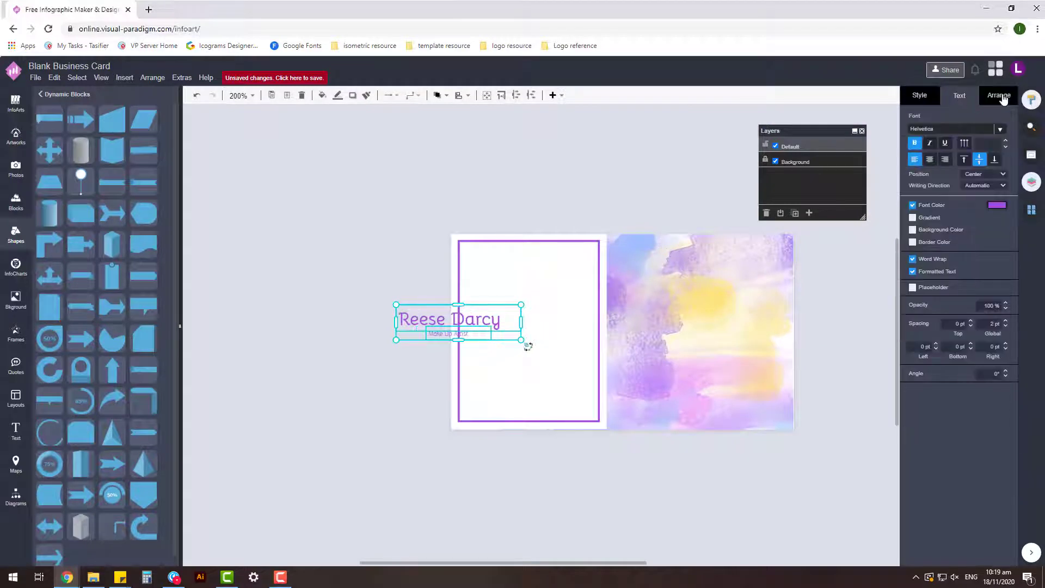
click(999, 96)
drag(409, 320, 480, 266)
- Nudge the name and title group slightly right and down on the white panel
click(487, 260)
scroll(487, 260, up, 5)
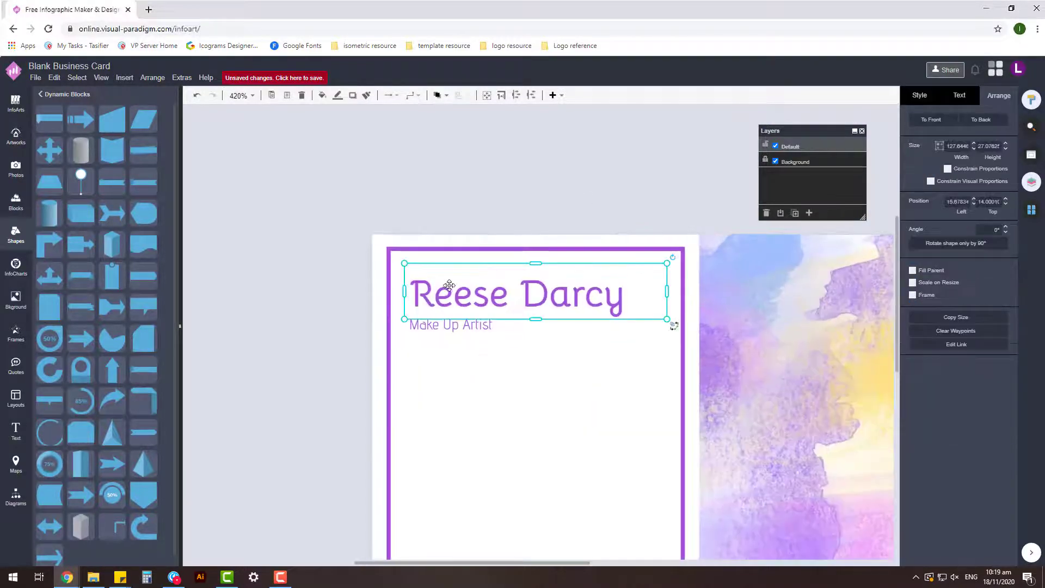
click(959, 96)
click(430, 327)
shift+click(484, 275)
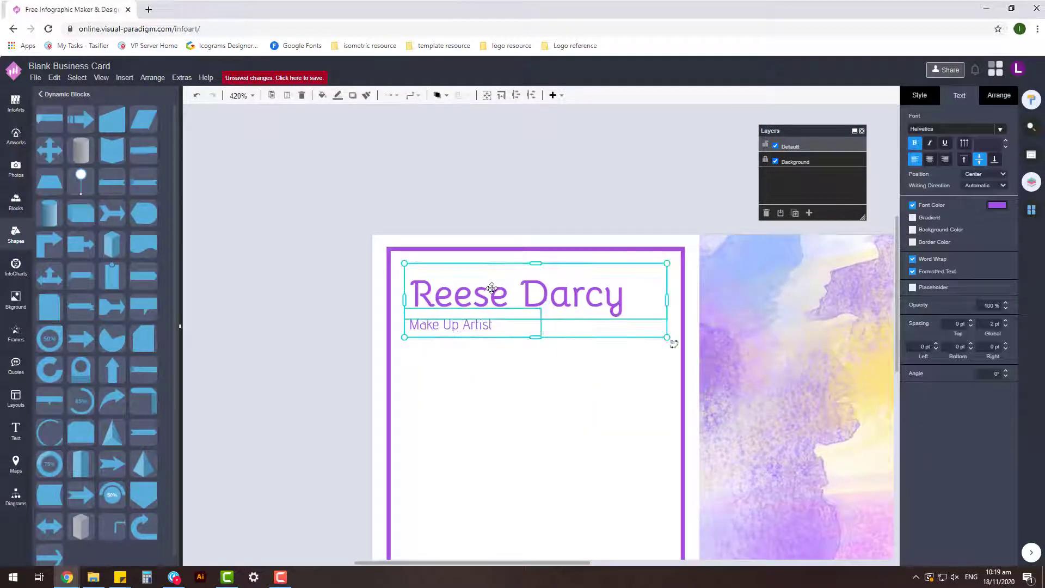
key(Escape)
click(426, 310)
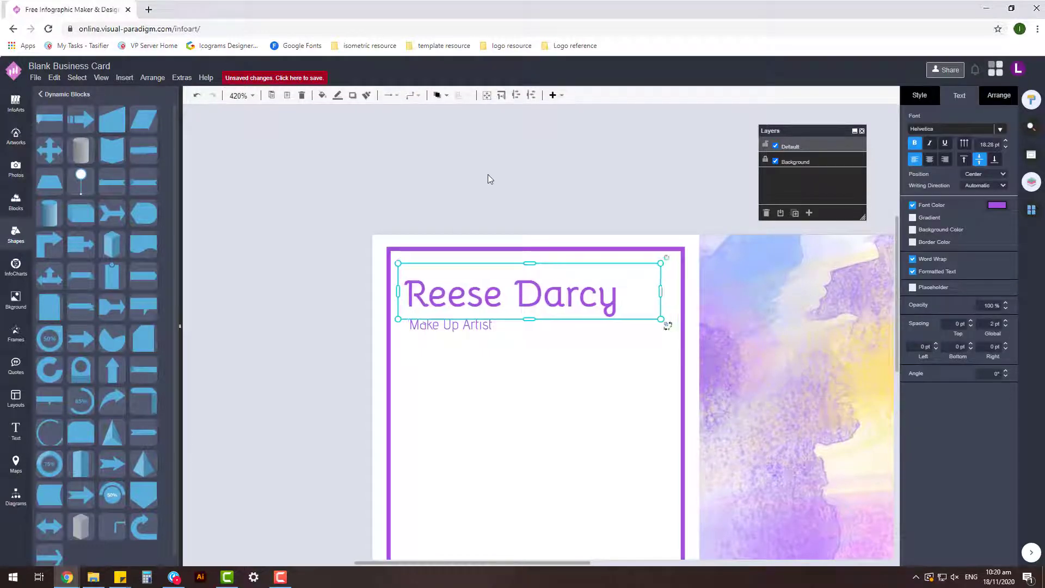
click(505, 195)
scroll(459, 324, down, 3)
click(497, 263)
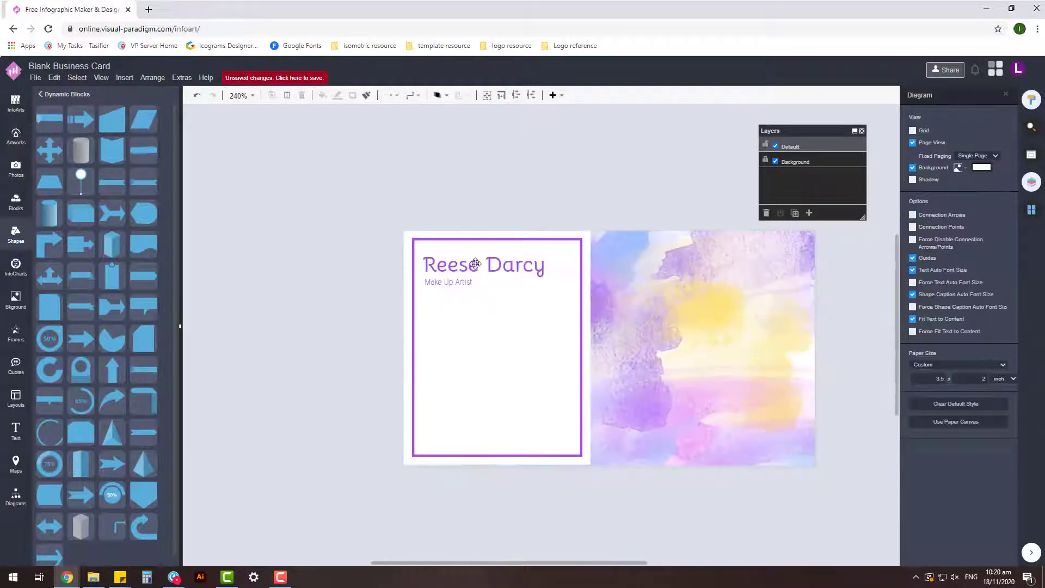
click(491, 199)
click(469, 263)
scroll(454, 294, up, 3)
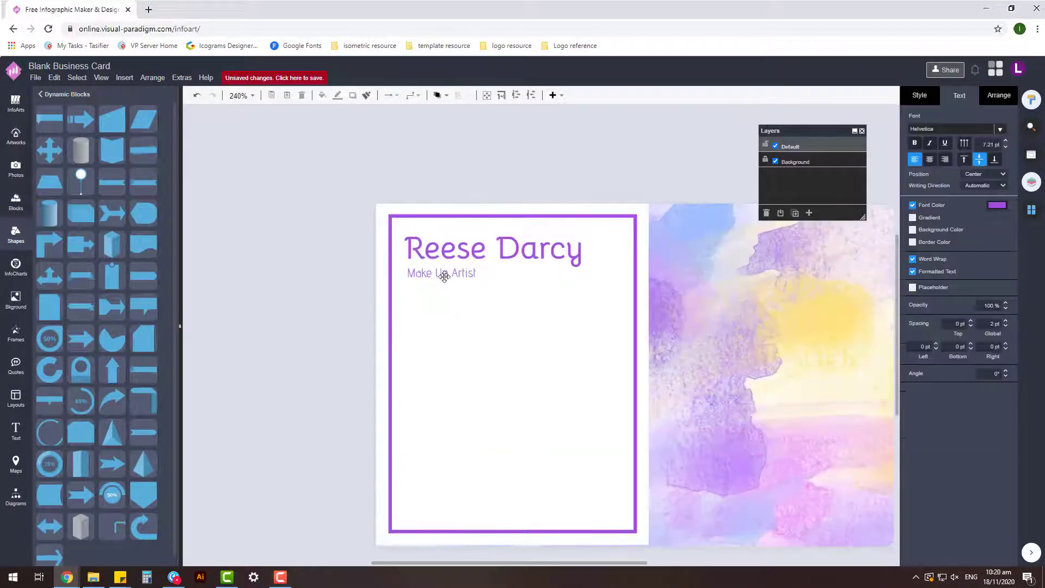
click(491, 189)
click(447, 270)
drag(622, 287, 625, 292)
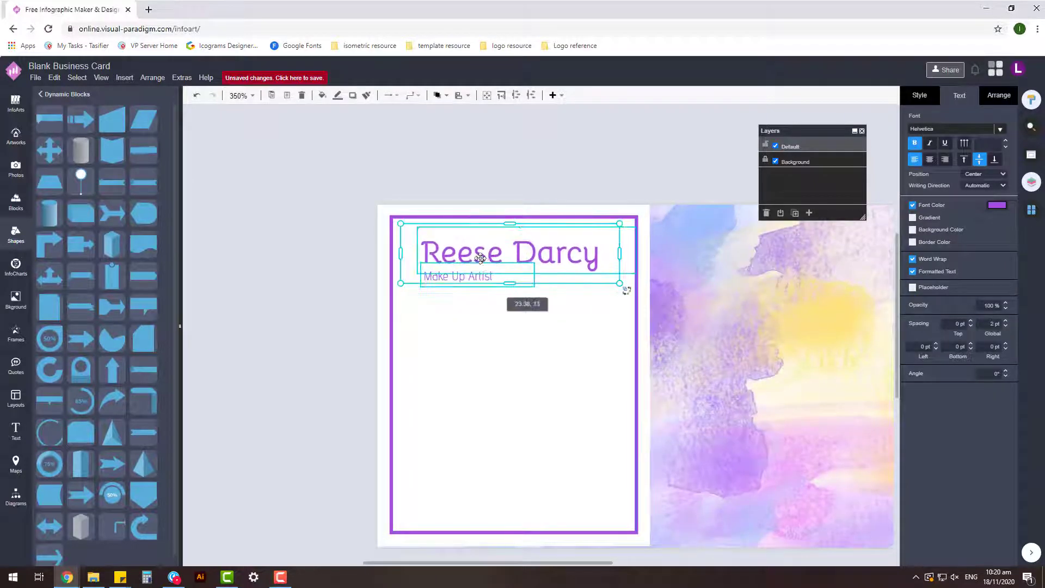
- Fine-tune the name group's horizontal position with small drags and arrow-key nudges
click(566, 189)
scroll(566, 189, up, 1)
click(553, 220)
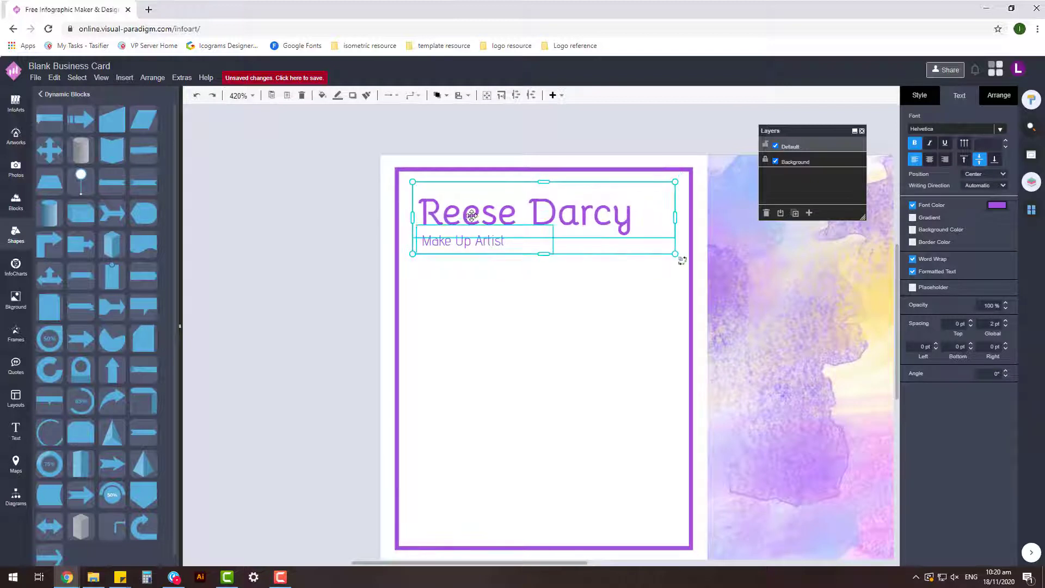
drag(470, 209, 471, 210)
key(shift+Right)
key(shift+Right)
key(Left)
key(shift+Left)
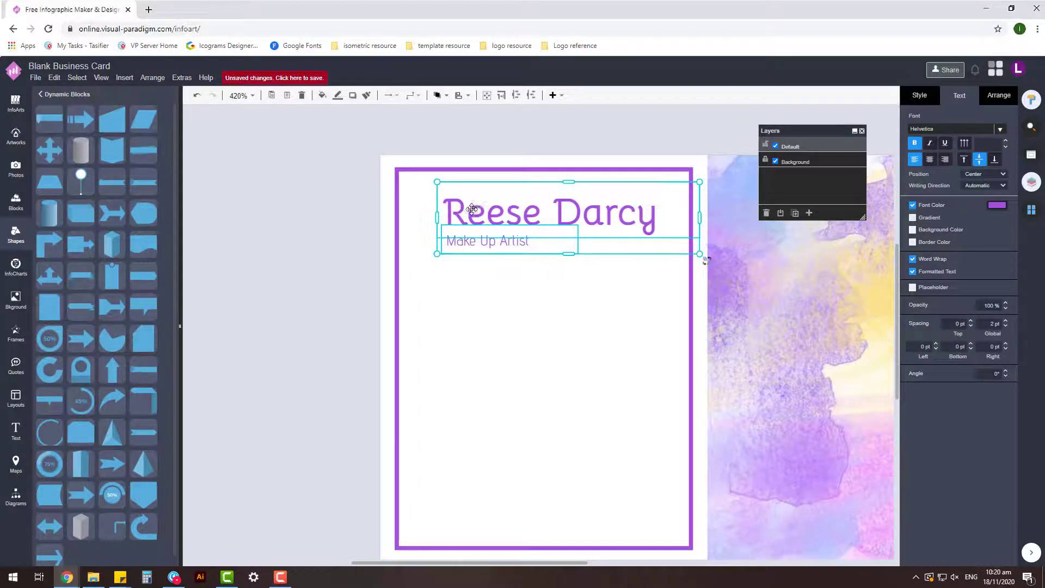
key(Left)
click(580, 143)
click(487, 236)
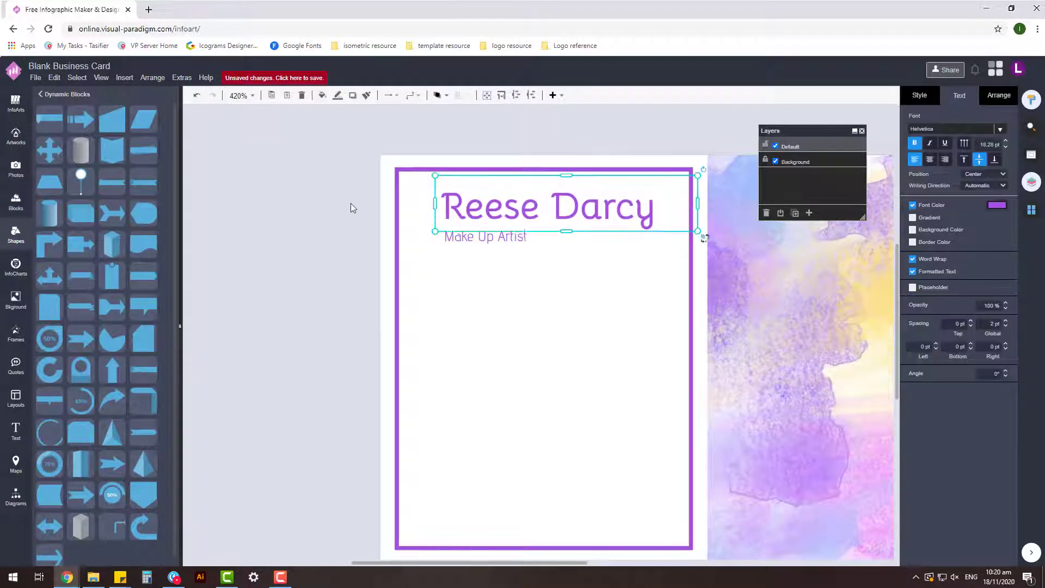
click(487, 237)
click(315, 292)
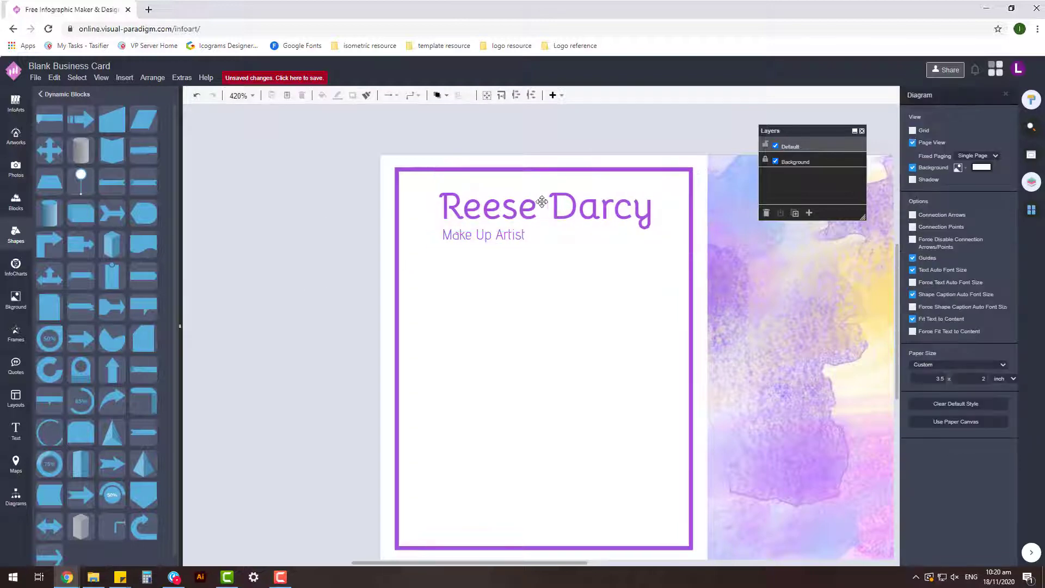
- Shift the name and subtitle group slightly left and shrink the name text
scroll(349, 325, down, 2)
click(362, 224)
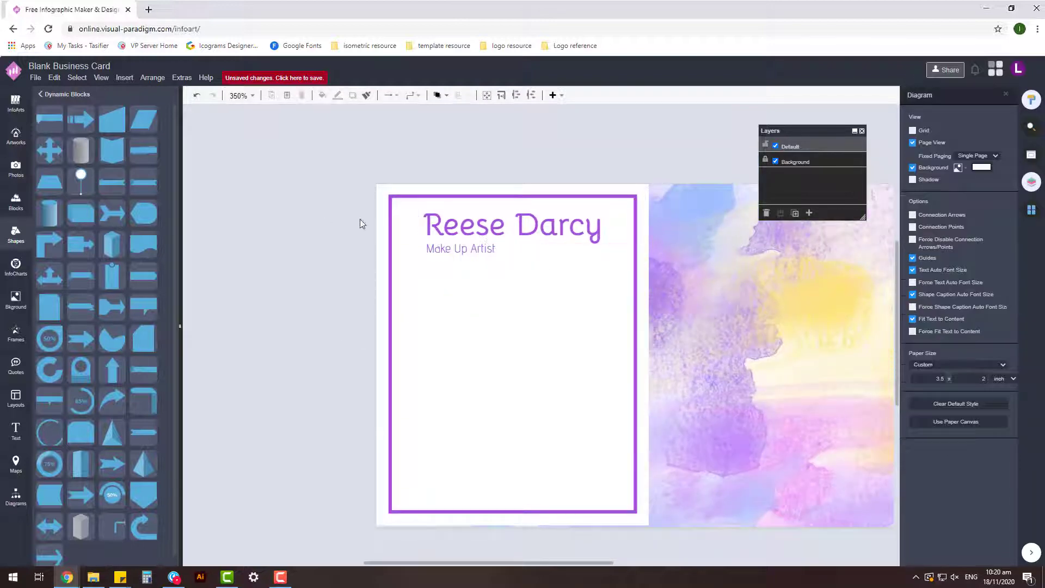
scroll(529, 307, down, 3)
click(531, 256)
click(540, 188)
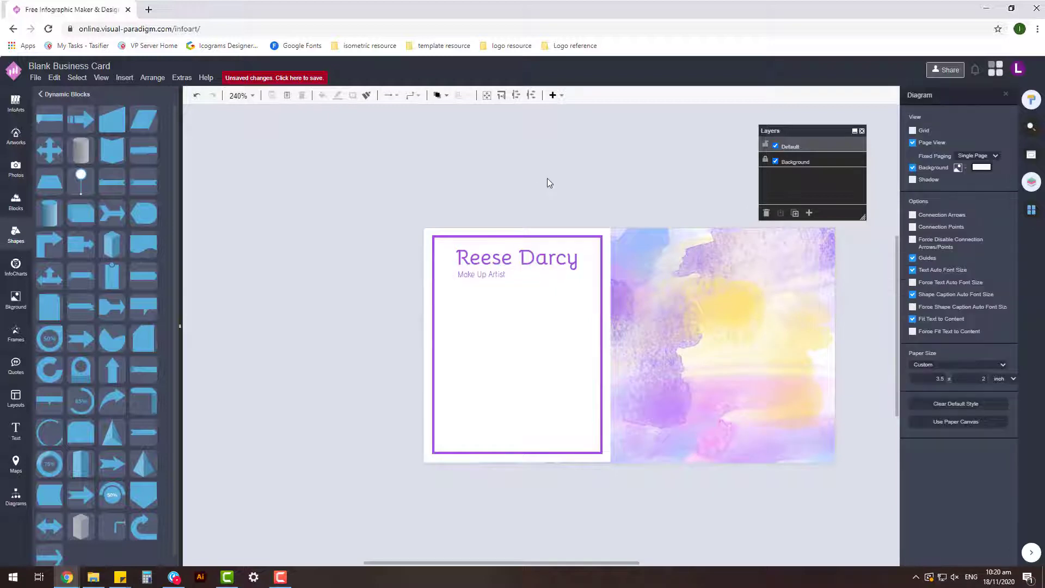
click(494, 259)
click(462, 272)
click(459, 244)
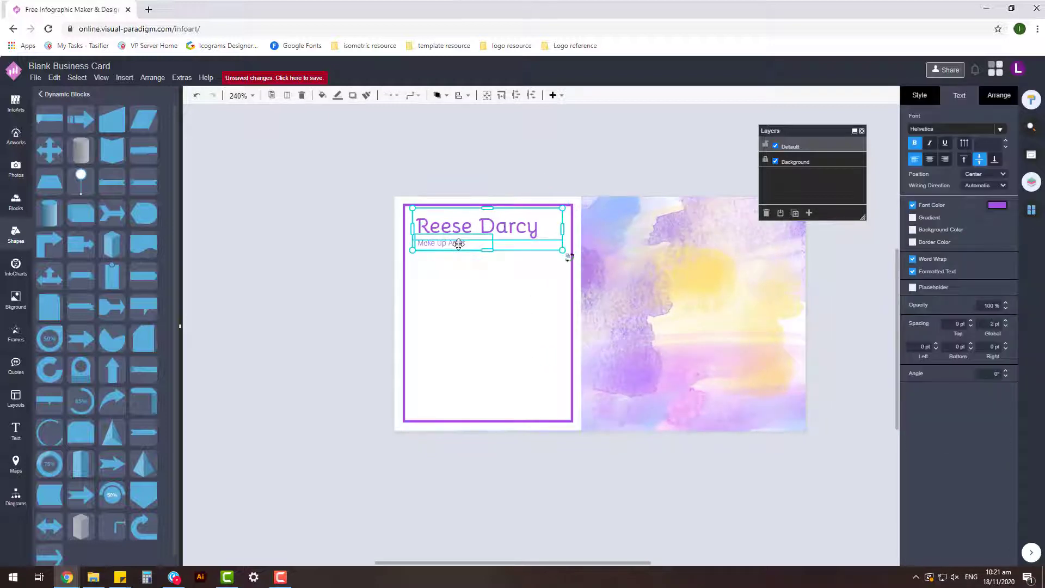
drag(459, 244, 455, 243)
click(560, 167)
click(526, 231)
drag(558, 207, 495, 217)
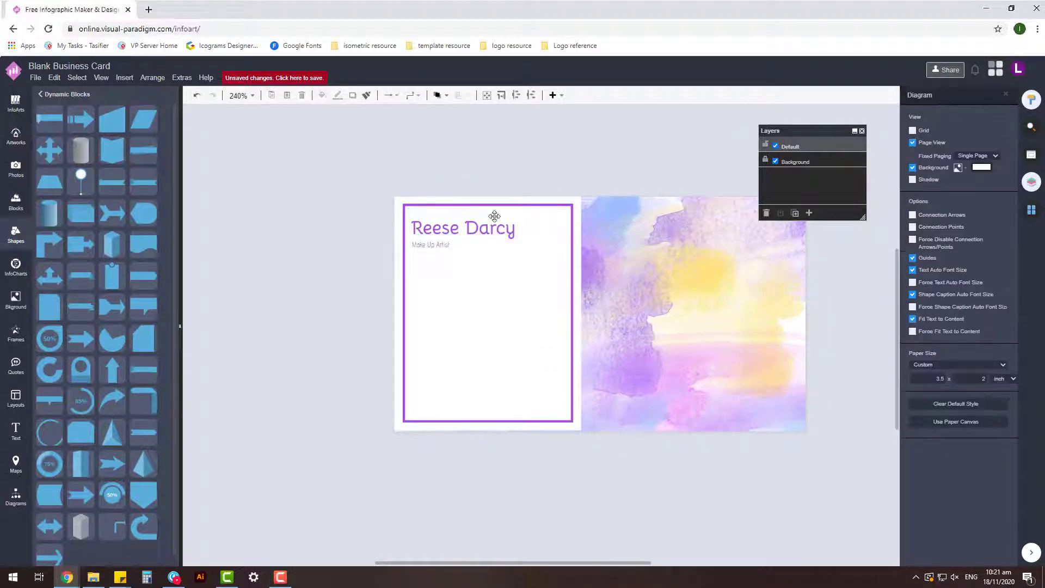
- Nudge the name and subtitle down-right into the top-left, then copy the subtitle lower
click(464, 231)
click(482, 173)
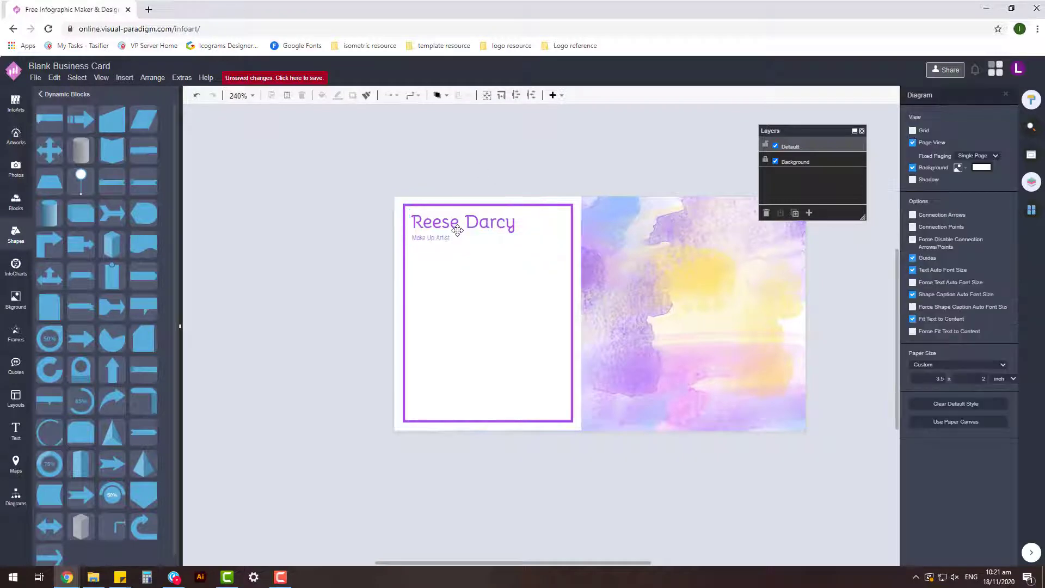
click(480, 221)
scroll(480, 219, up, 3)
click(601, 272)
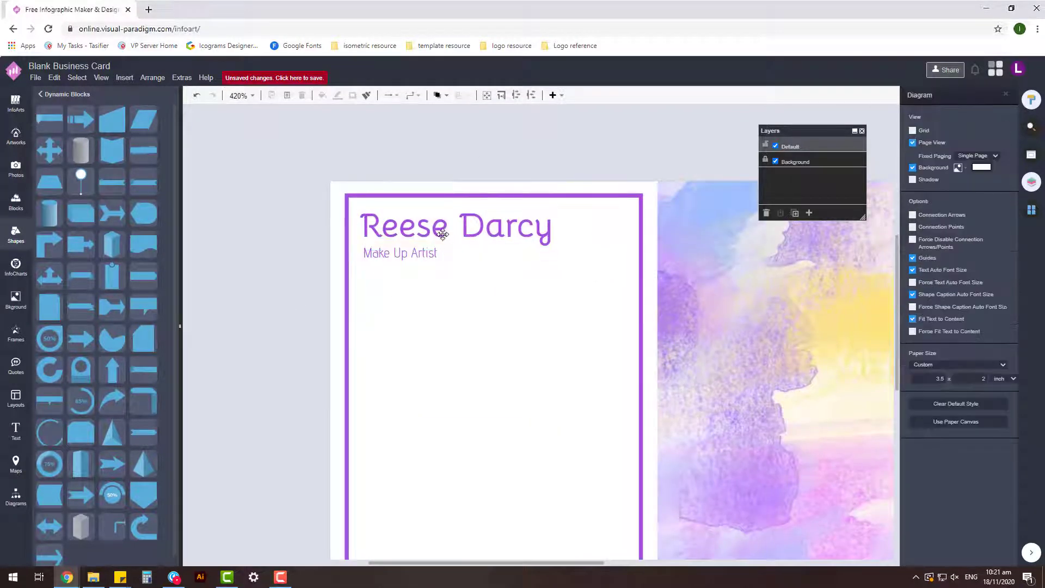
click(601, 269)
drag(602, 268, 607, 275)
click(451, 287)
scroll(451, 287, down, 3)
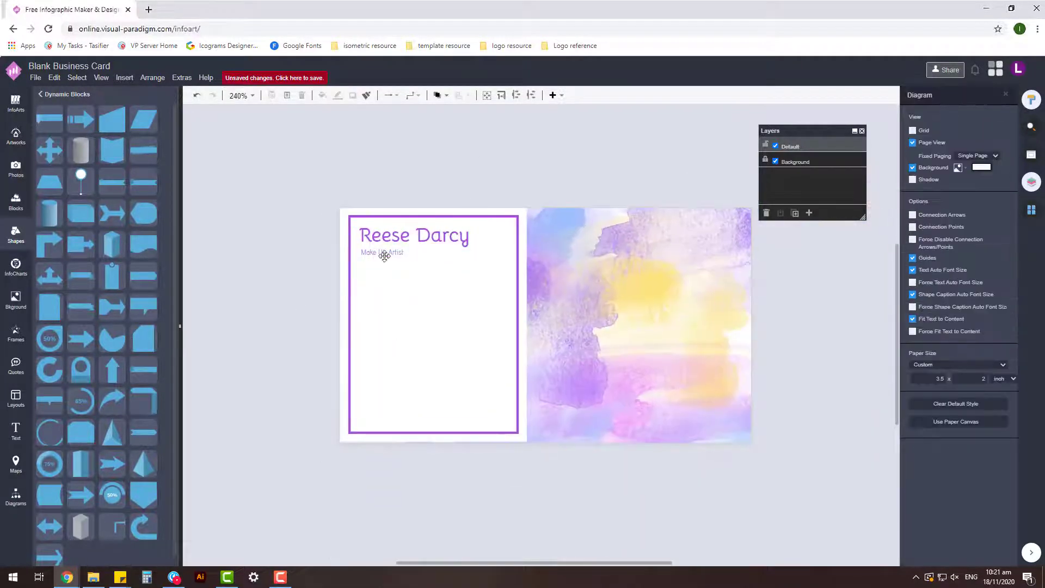
click(503, 246)
click(802, 151)
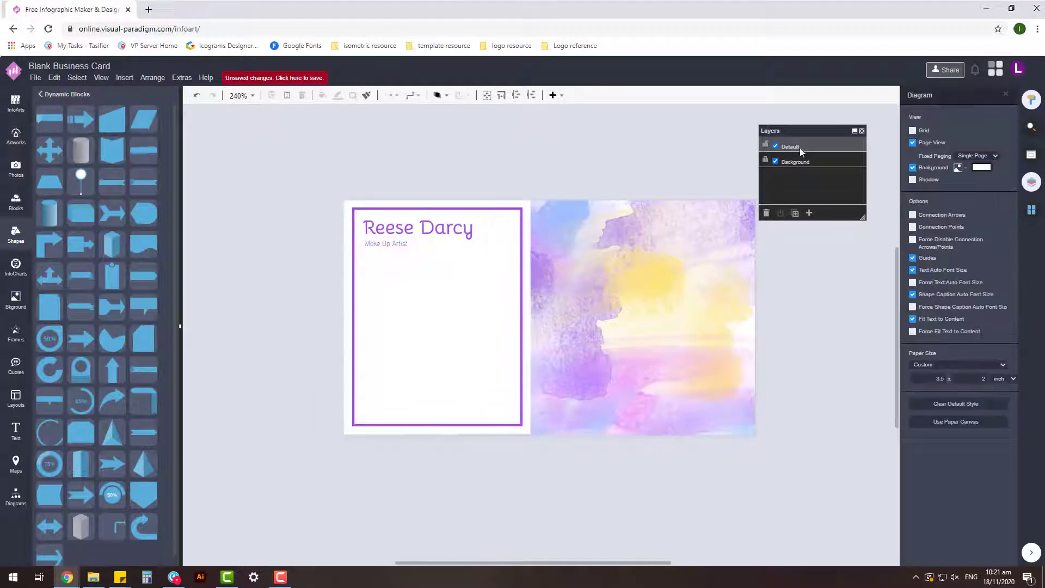
drag(440, 266, 440, 269)
click(489, 174)
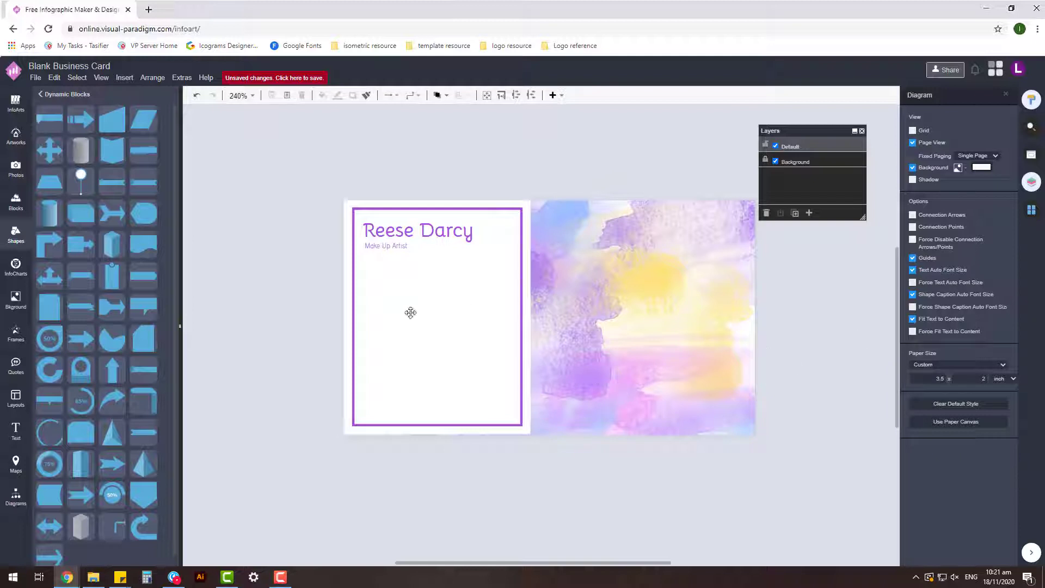
drag(394, 249, 392, 355)
- Edit the copied subtitle text into the phone number line
double_click(391, 355)
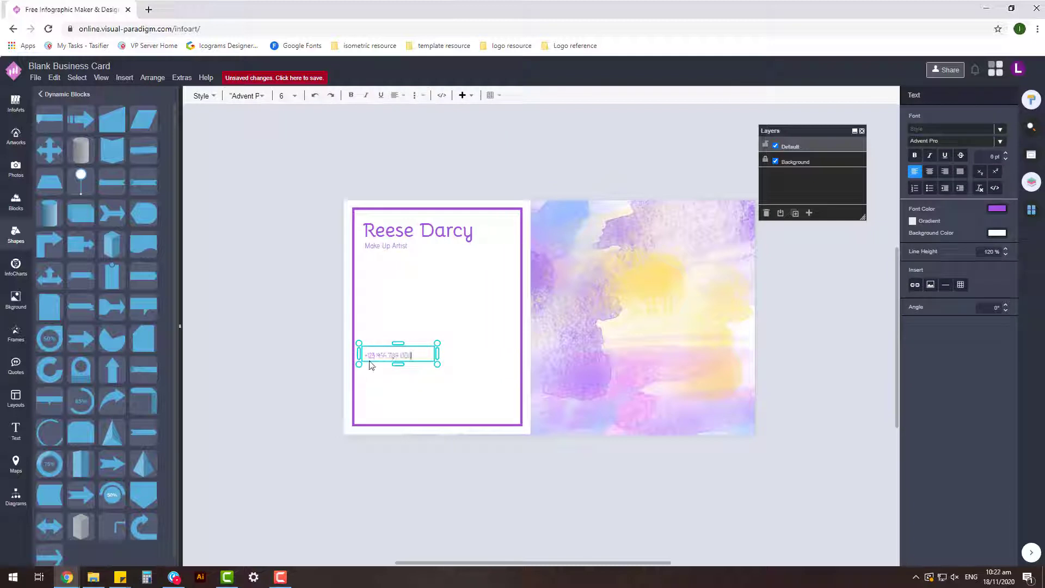
click(305, 391)
scroll(305, 391, up, 2)
click(457, 338)
- Duplicate the phone line below it and edit the copy into the street address
drag(457, 338, 433, 372)
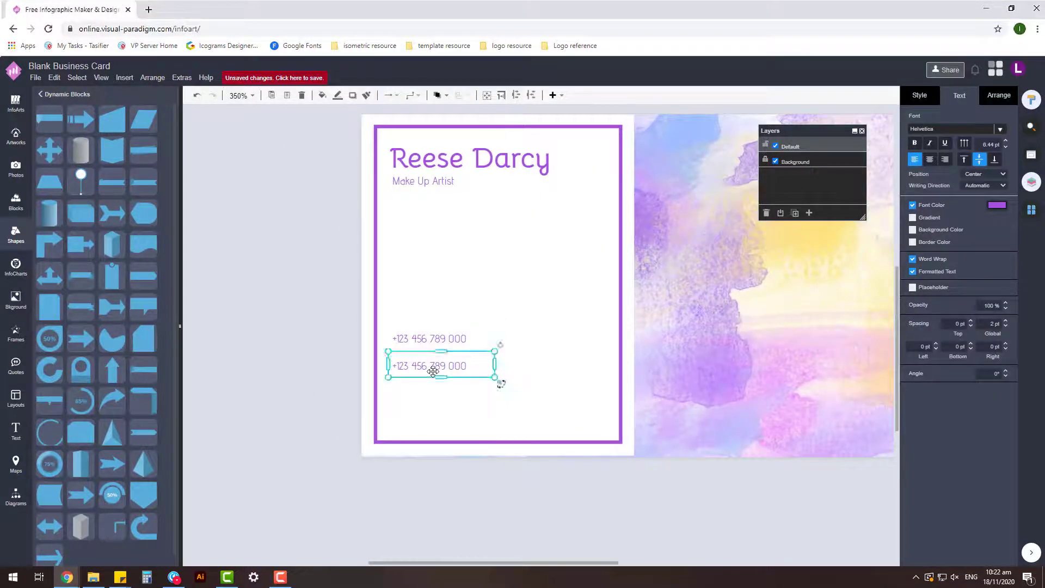
double_click(432, 372)
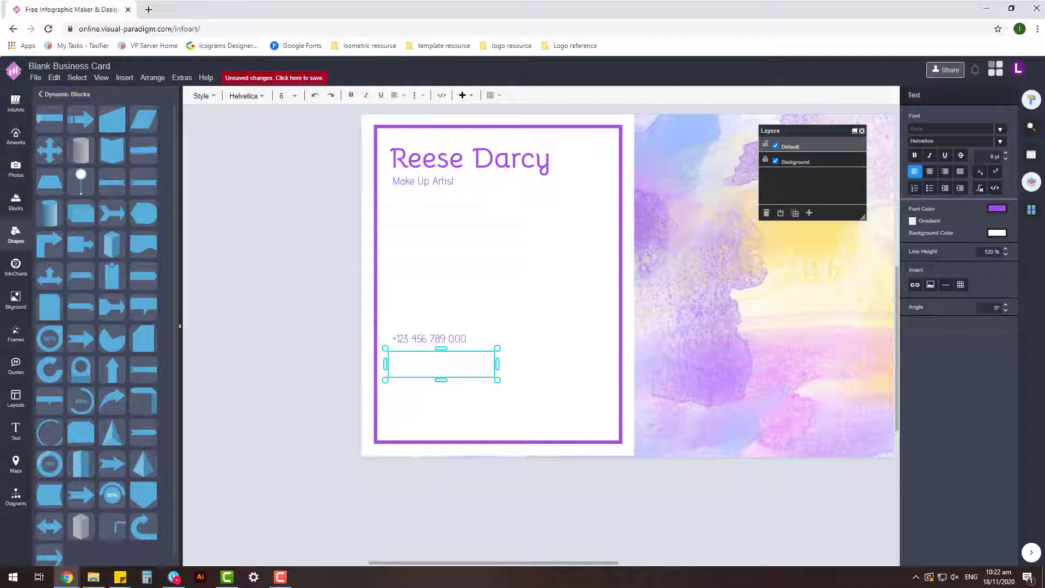
click(423, 314)
click(422, 362)
double_click(407, 362)
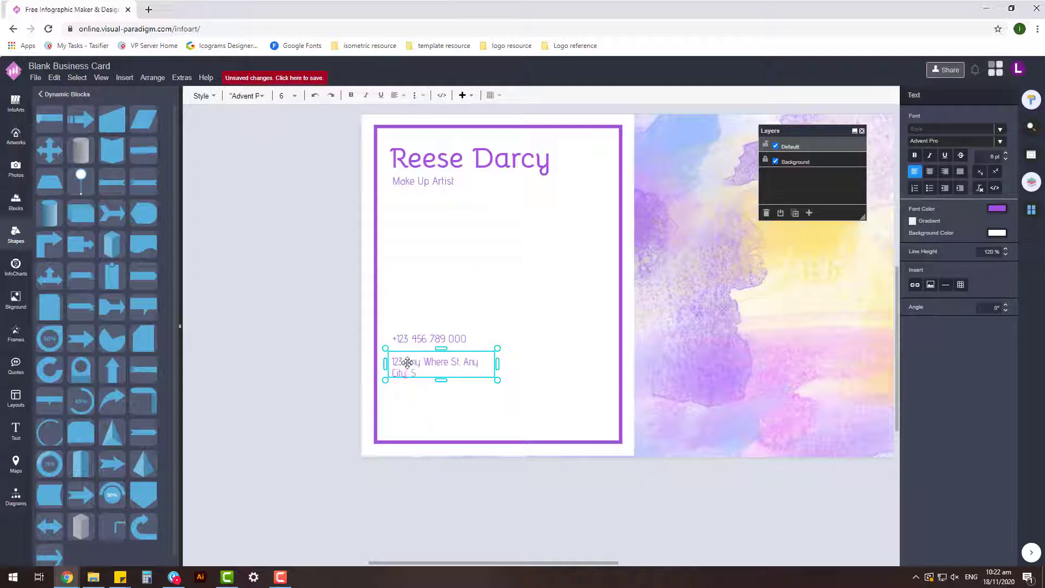
drag(497, 365, 506, 368)
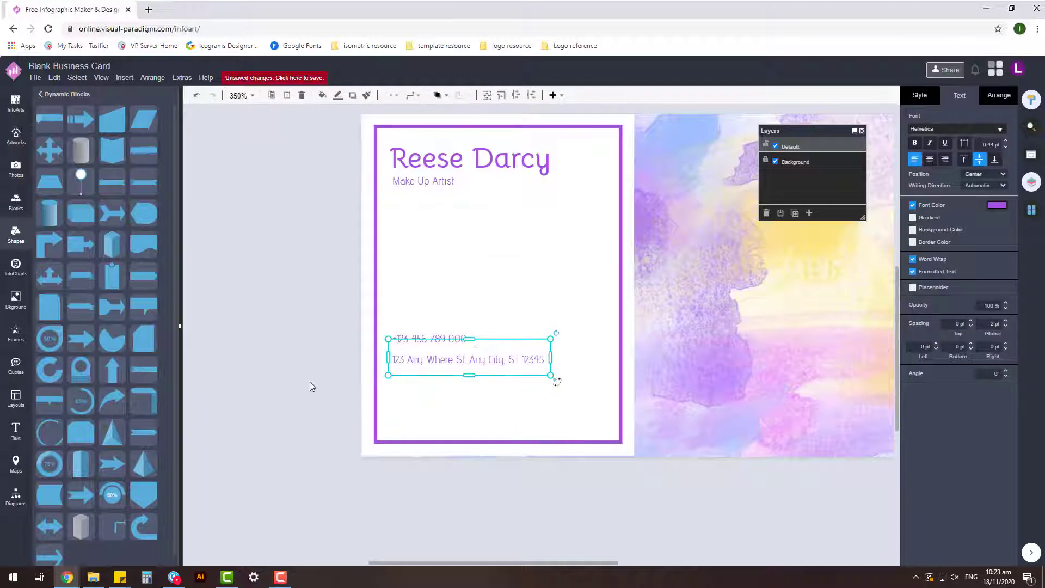
key(shift+Tab)
key(F2)
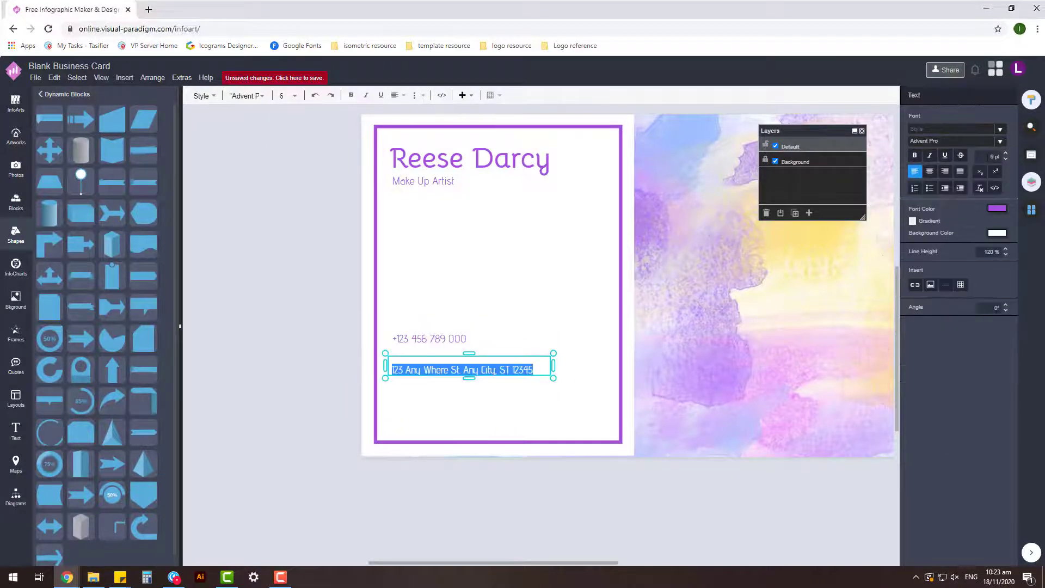
click(428, 342)
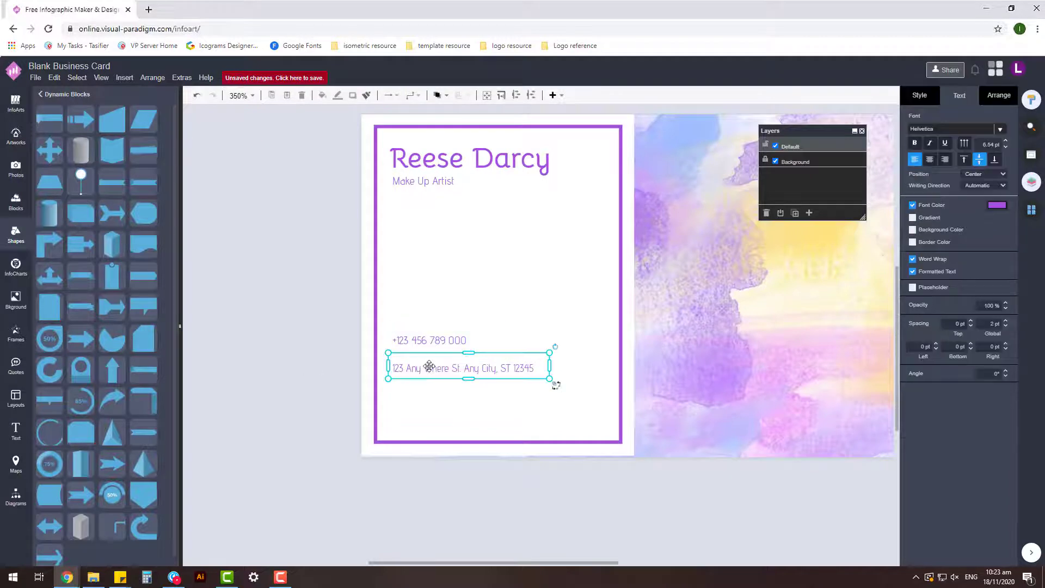
- Duplicate the address line for the website and place it under the address
drag(435, 373, 406, 419)
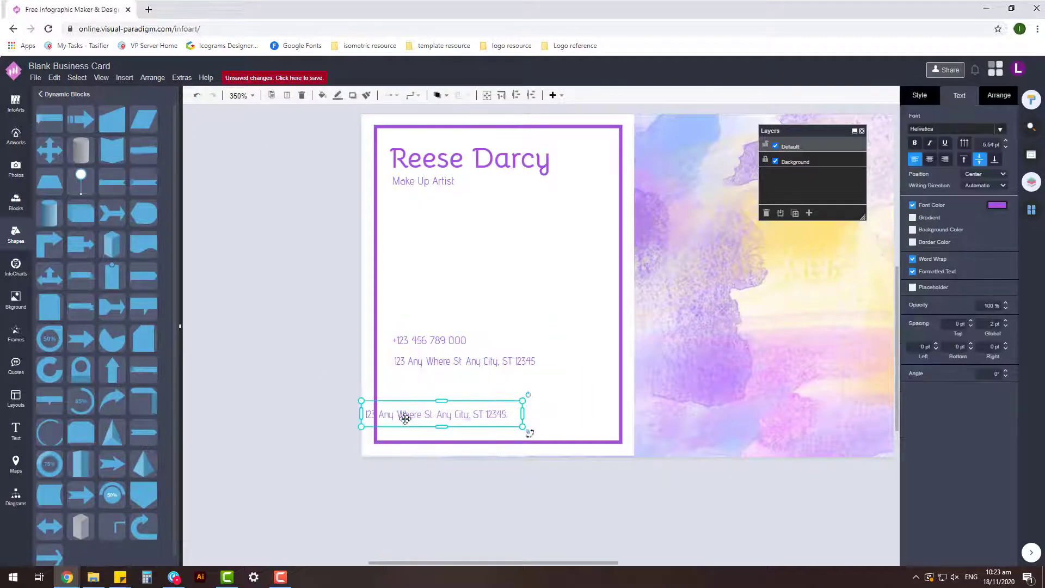
text(W)
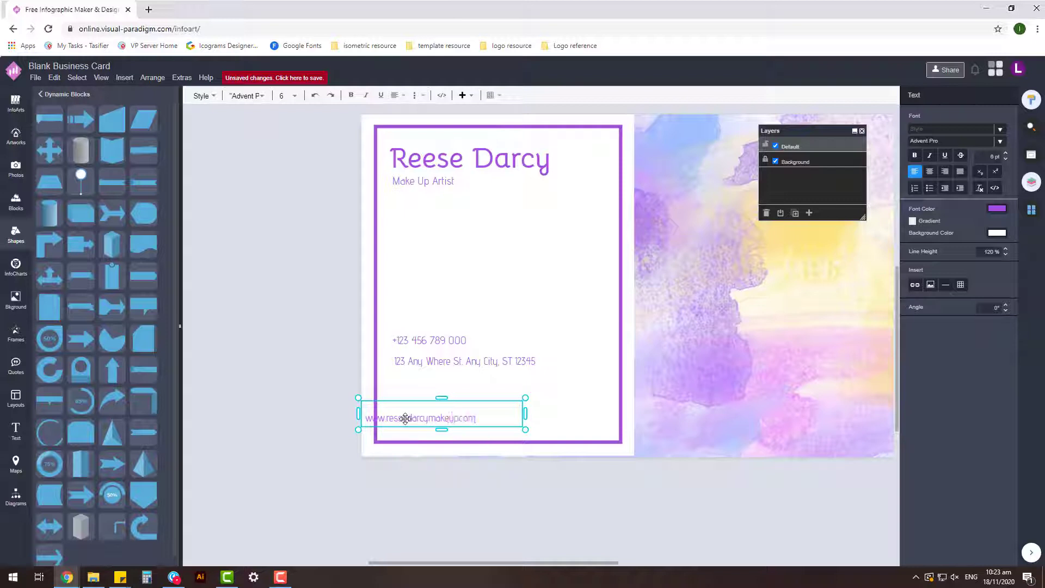
drag(406, 418, 434, 386)
- Left-align the phone, address and website lines and move them lower on the card
shift+click(444, 362)
shift+click(436, 341)
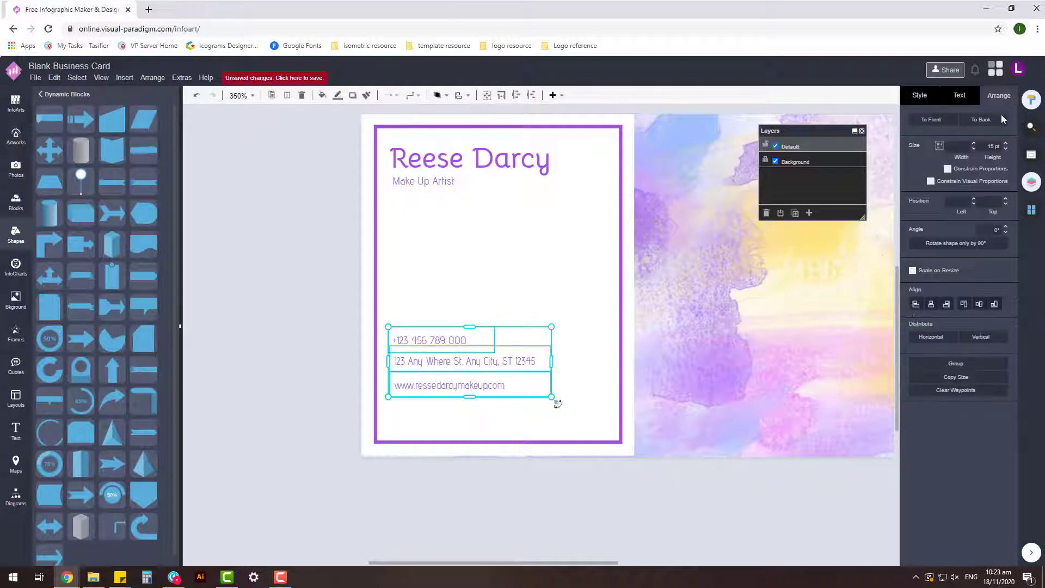
click(913, 306)
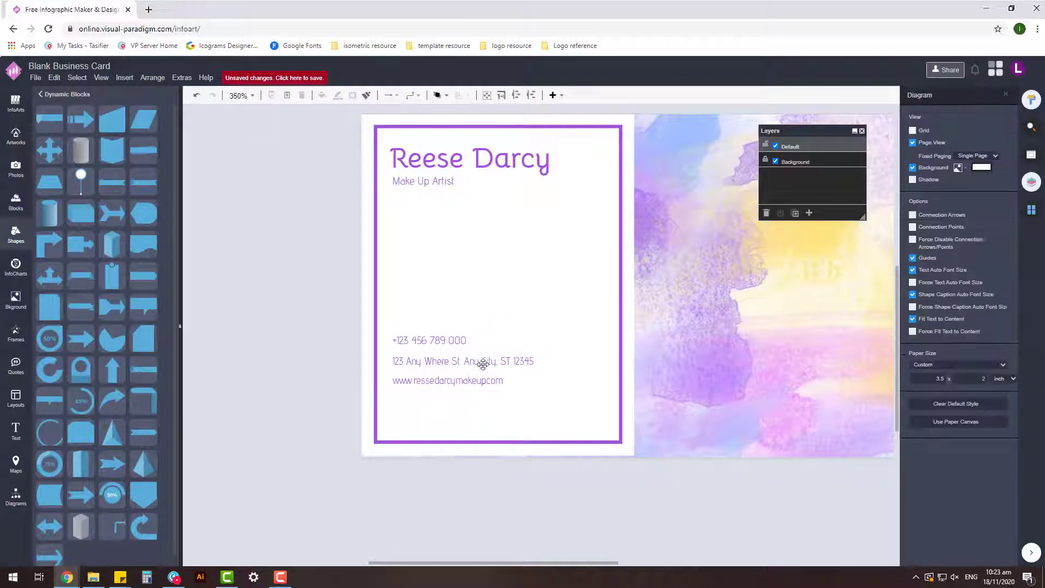
drag(419, 350, 420, 389)
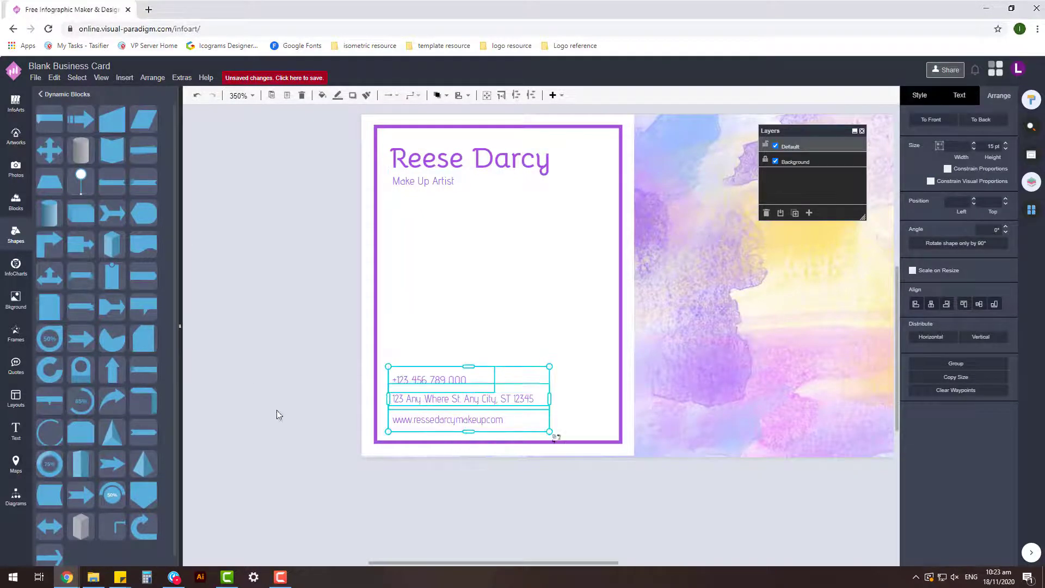
click(415, 374)
click(443, 377)
ctrl+scroll(450, 399, down, 2)
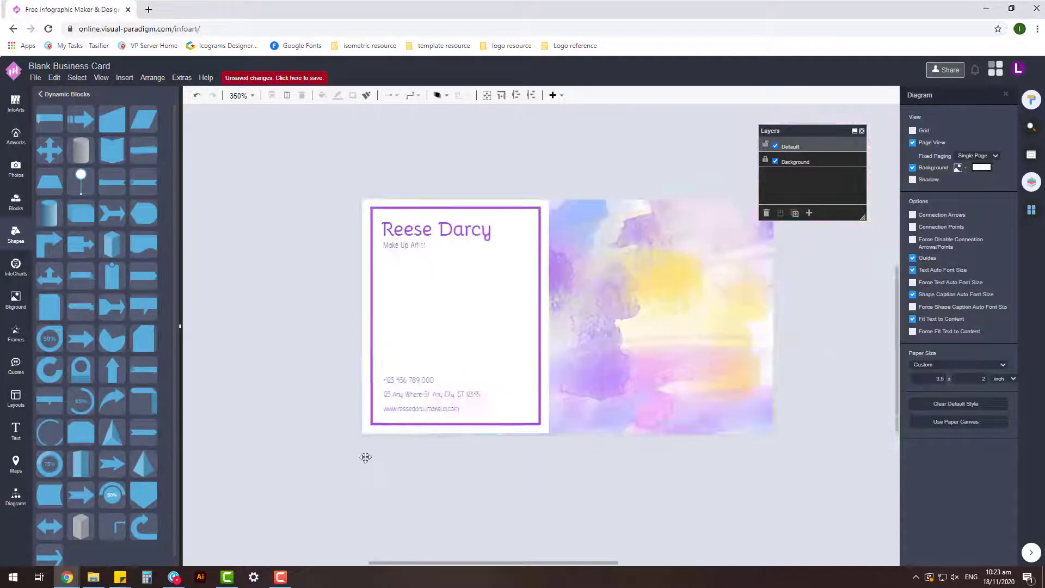
ctrl+scroll(457, 398, up, 2)
click(447, 438)
- Enlarge the three contact lines from their corner handle
click(265, 448)
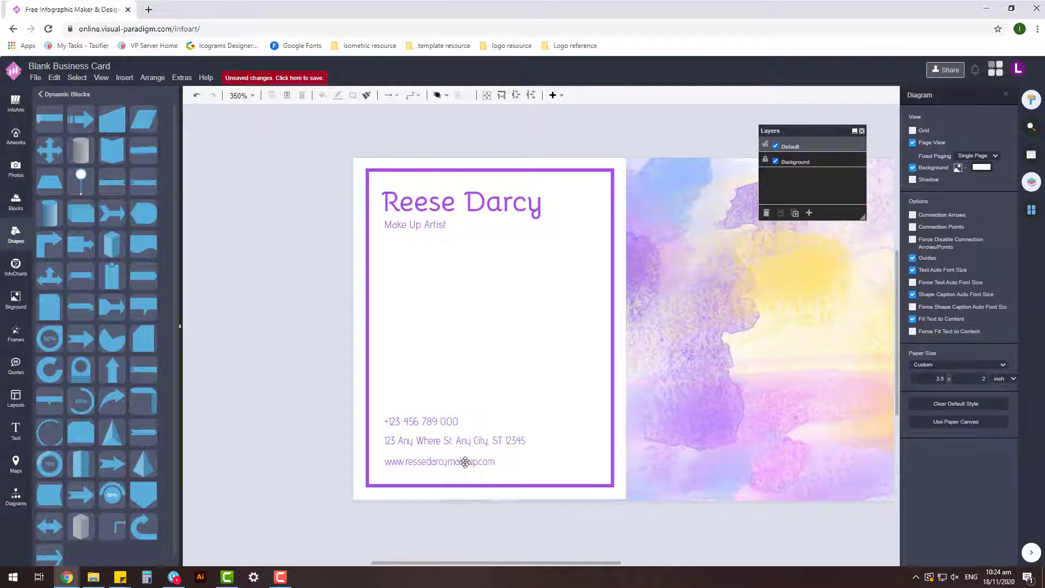
drag(338, 490, 571, 400)
click(438, 400)
key(Escape)
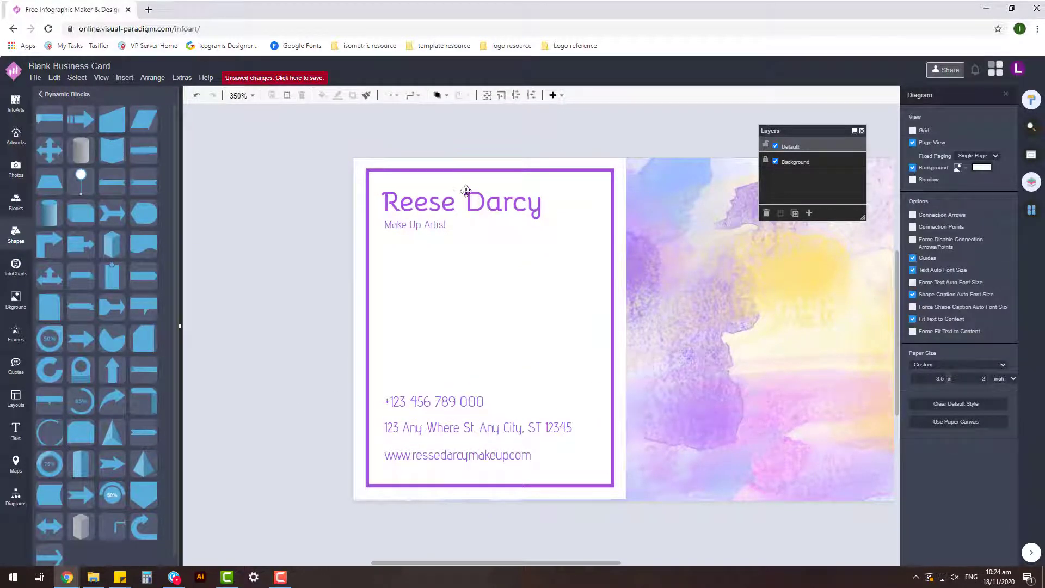
- Enlarge the name and subtitle group slightly
click(466, 191)
drag(583, 236, 606, 245)
click(490, 237)
click(450, 422)
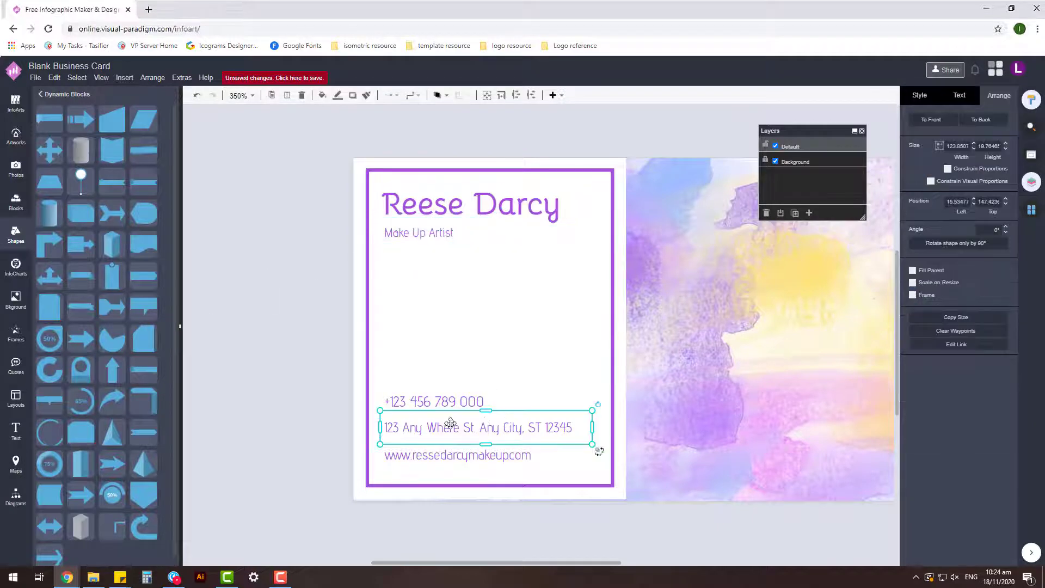
click(288, 425)
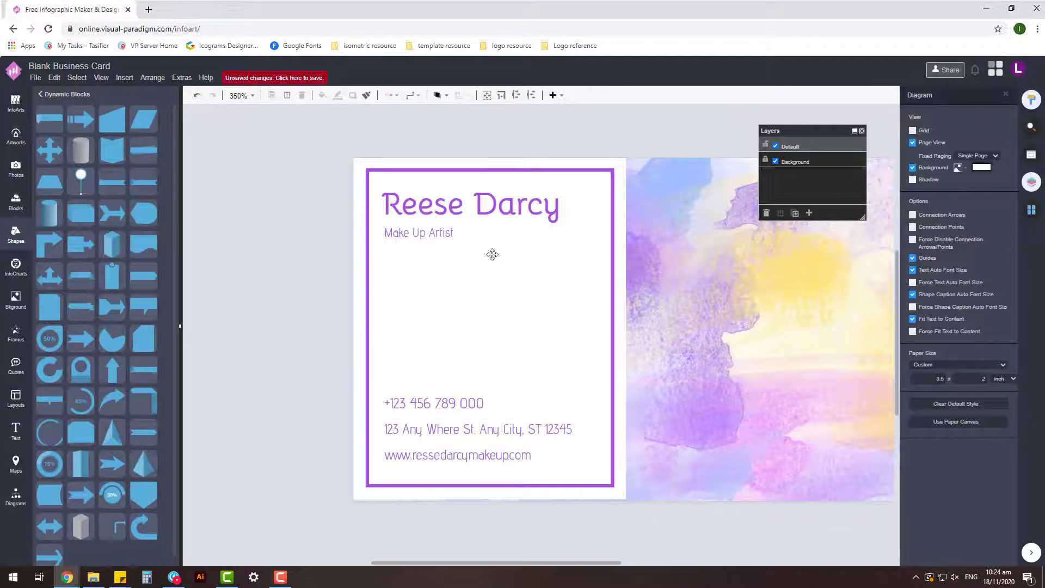
- Nudge the contact lines down, raise the subtitle, and enlarge the name block again
click(447, 402)
key(Down)
key(Down)
click(270, 402)
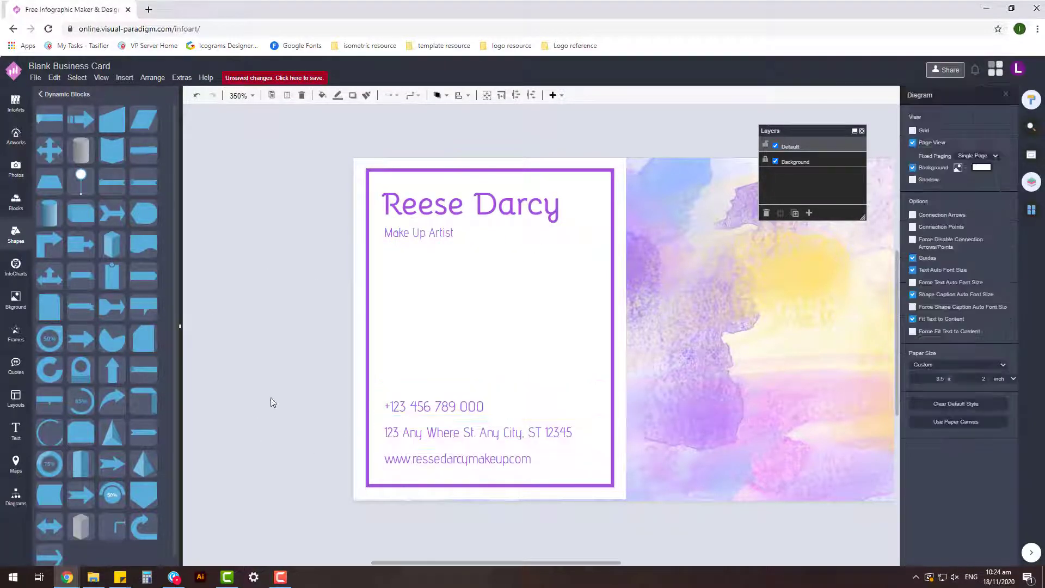
click(473, 207)
drag(451, 233, 451, 230)
click(269, 261)
drag(598, 240, 630, 246)
click(275, 311)
- Enlarge the name title a little more and regroup it with the subtitle
click(457, 237)
click(443, 228)
scroll(292, 265, down, 3)
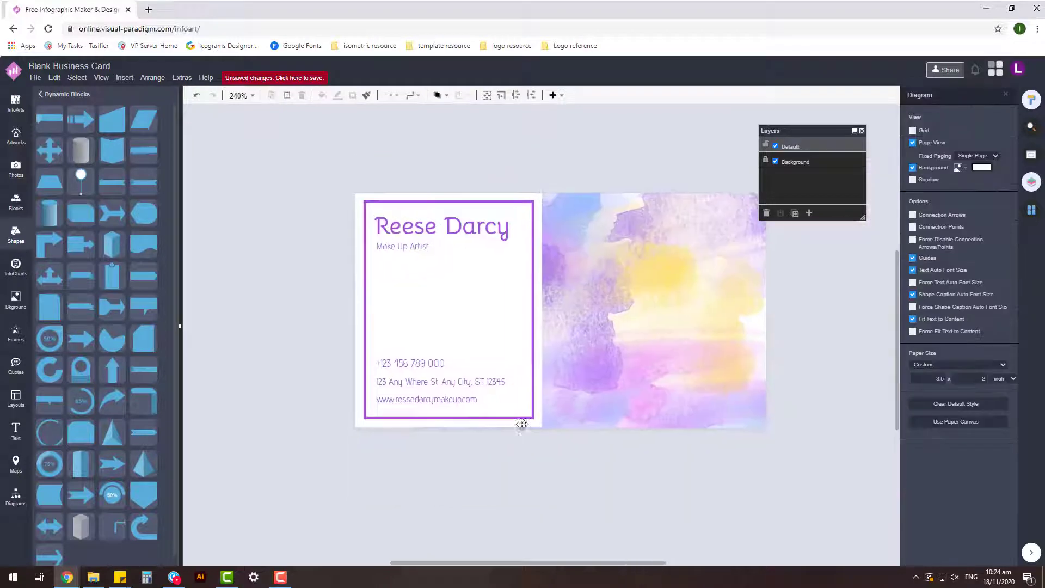
click(468, 261)
click(432, 248)
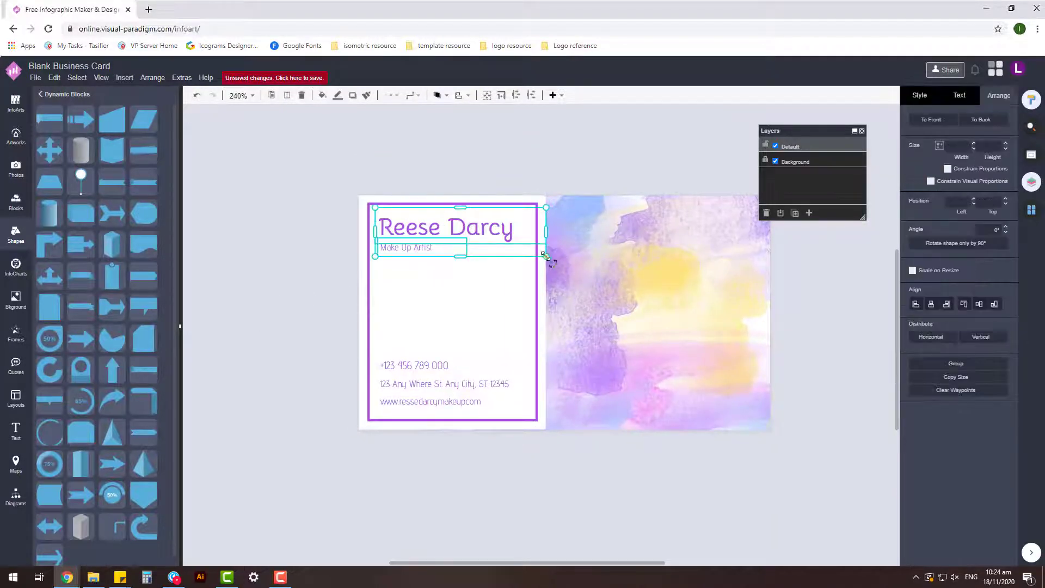
drag(546, 256, 562, 260)
click(416, 253)
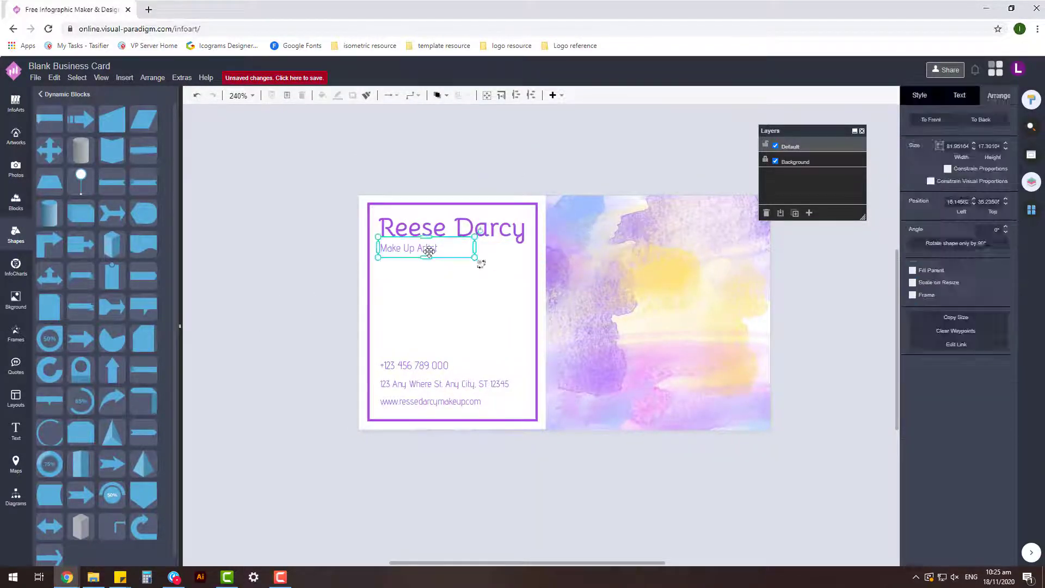
click(512, 225)
shift+click(416, 250)
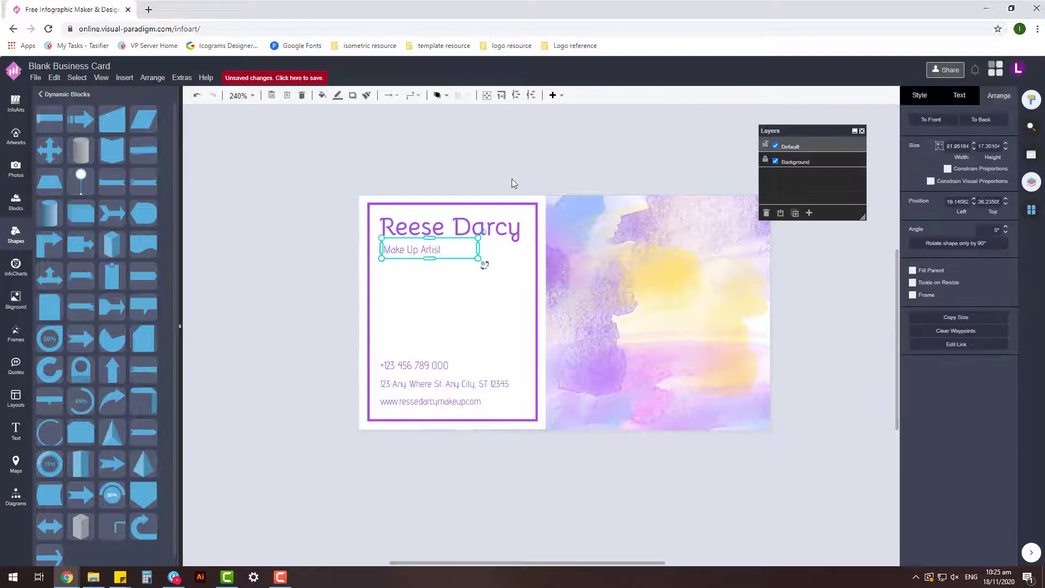
click(443, 185)
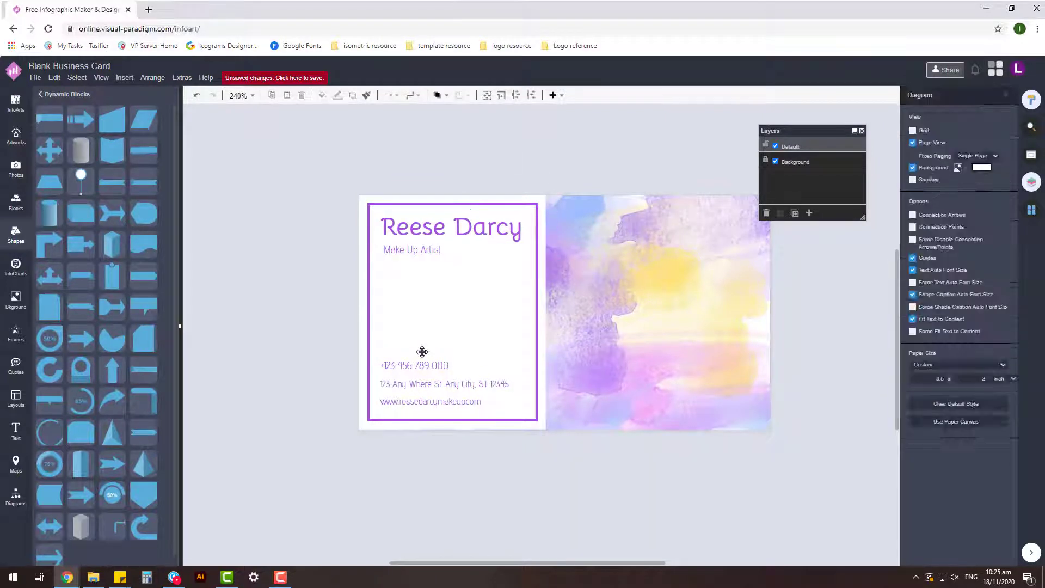
- Check the name block and contact lines inside the purple frame, then deselect everything
click(414, 401)
click(459, 266)
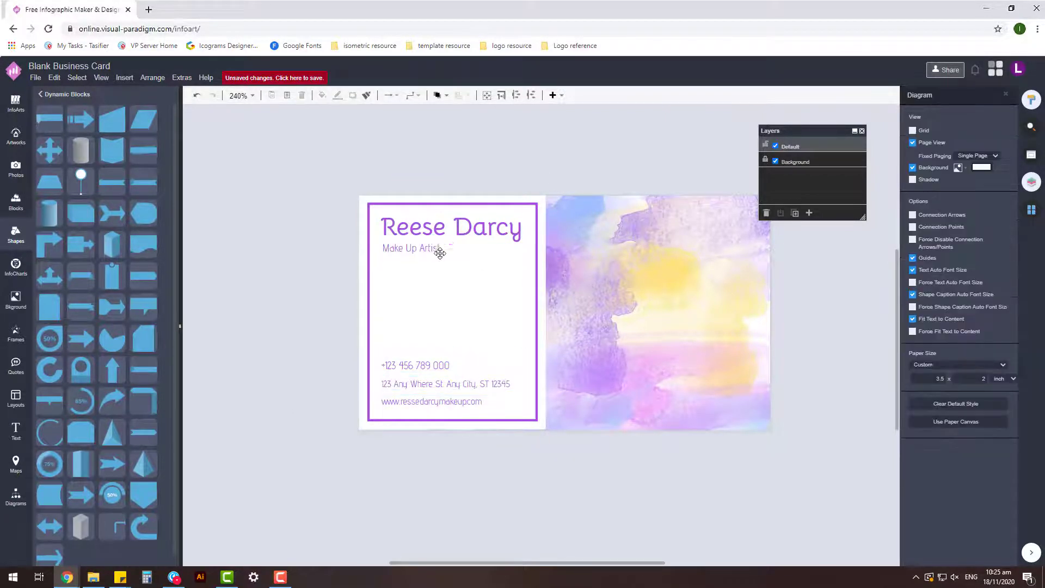
click(419, 251)
click(399, 254)
click(408, 222)
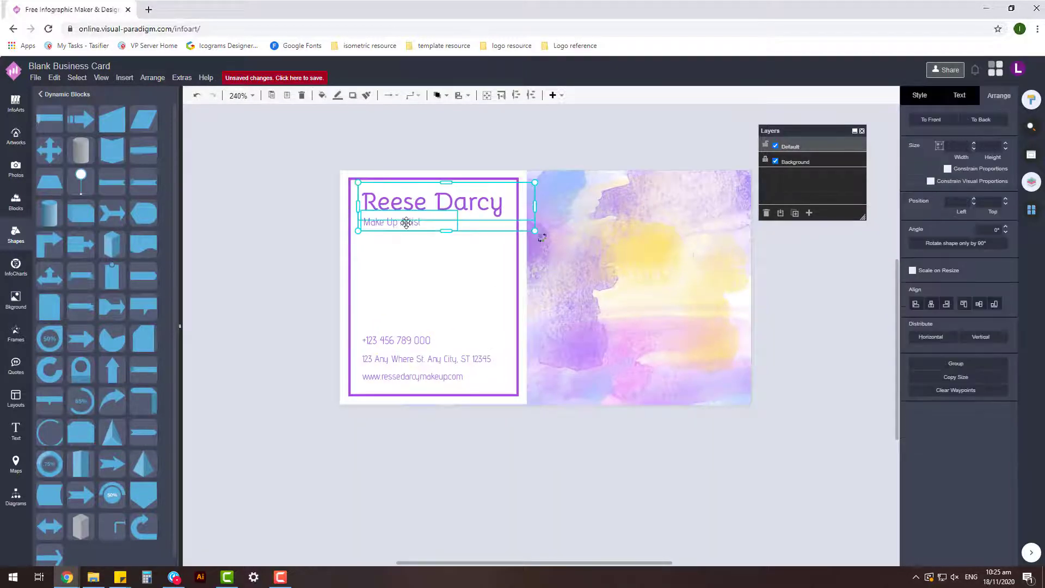
click(416, 221)
click(419, 223)
click(616, 429)
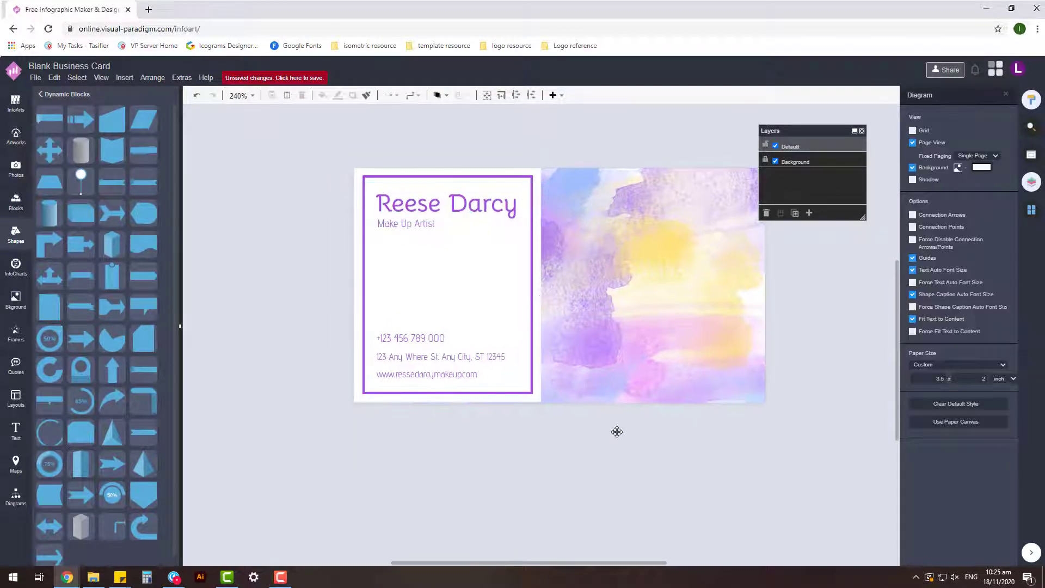
click(436, 209)
click(537, 365)
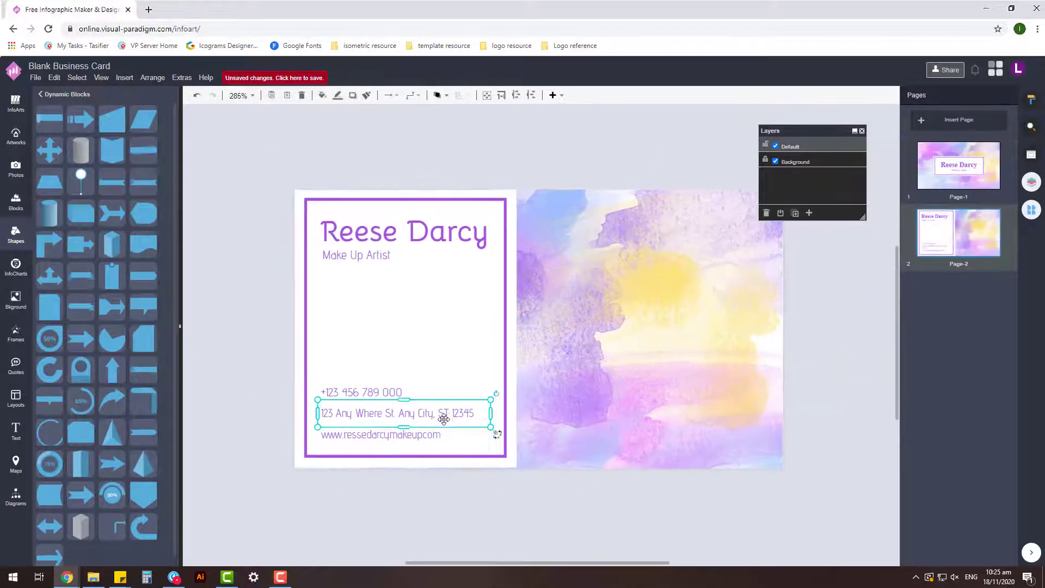
- Nudge the three contact lines slightly to the right on the card
drag(485, 532, 571, 489)
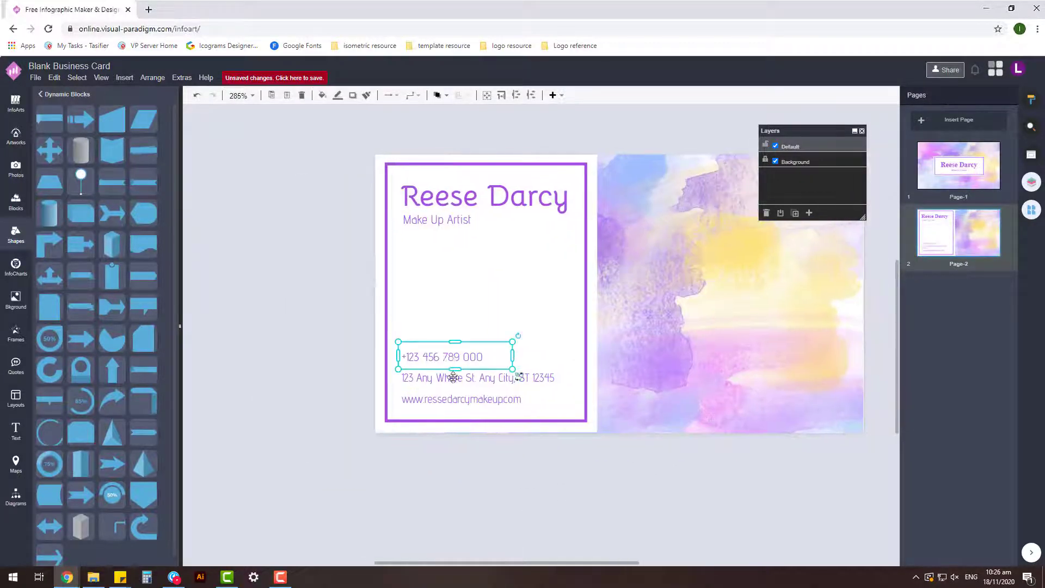
drag(417, 369, 436, 384)
click(364, 446)
- Add a 'phone' handset artwork, shrink it, colour it purple, and set it beside the phone number
click(16, 136)
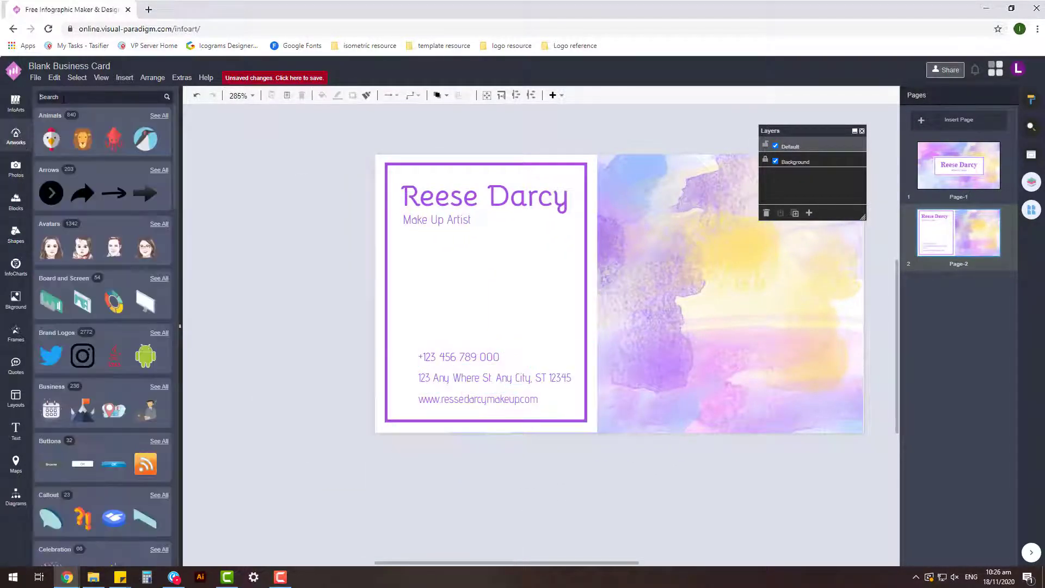
click(63, 98)
text(phone)
drag(143, 532, 280, 333)
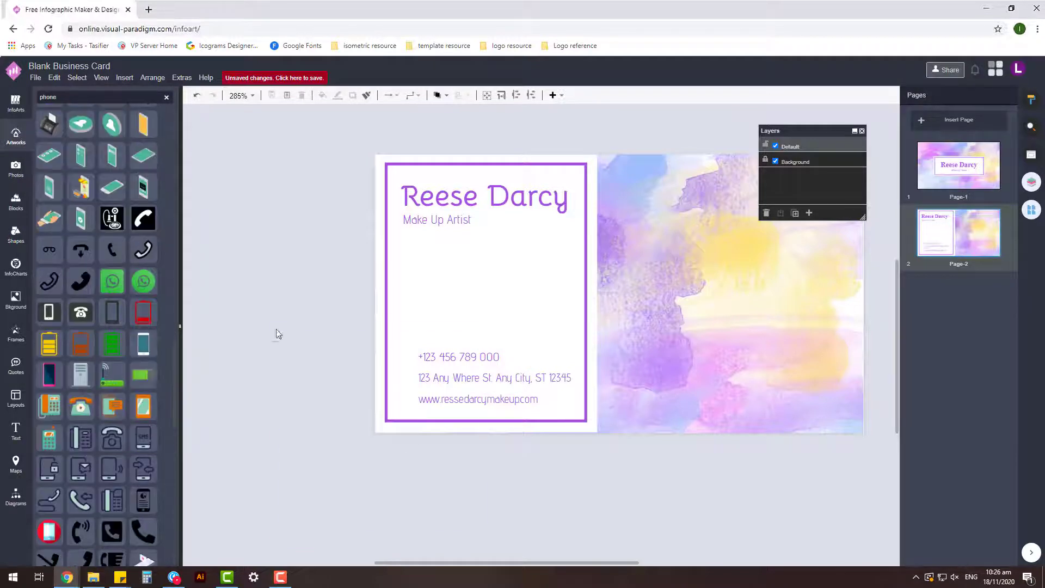
drag(483, 537, 289, 365)
click(1031, 99)
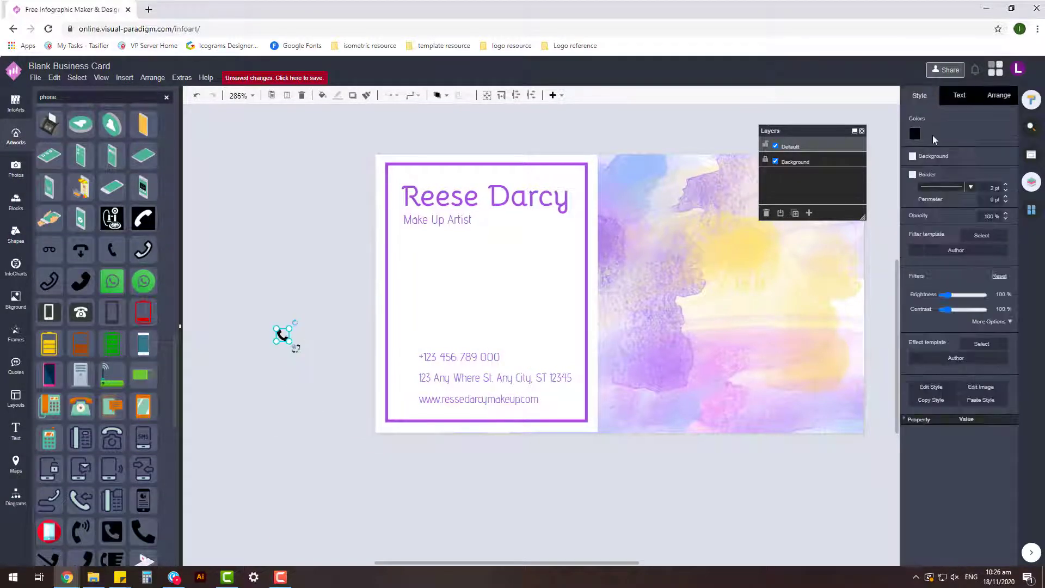
click(914, 134)
click(1011, 354)
drag(404, 358, 405, 356)
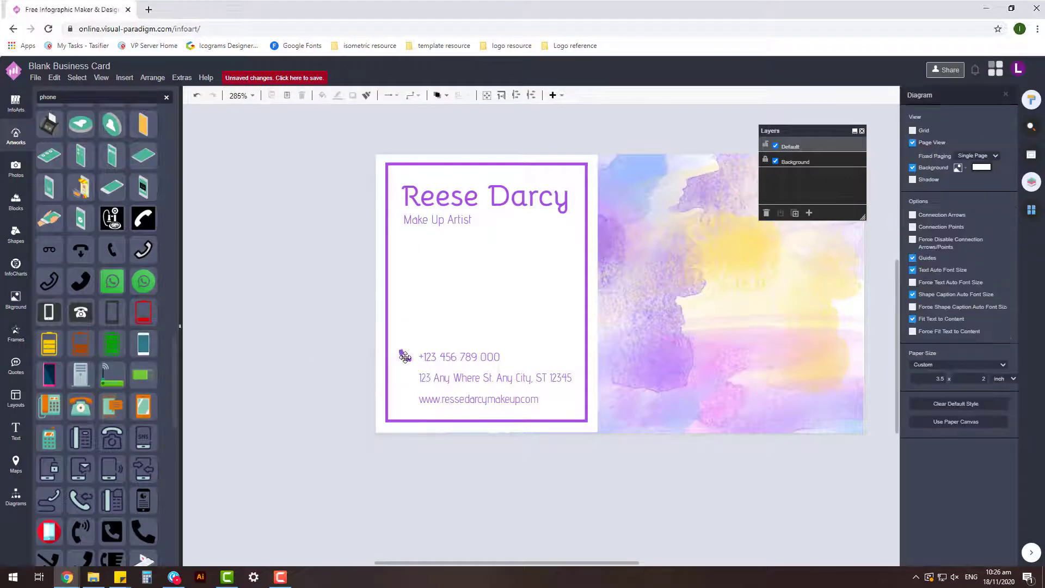
- Search the artwork library for 'home' to find a house icon
text(ss)
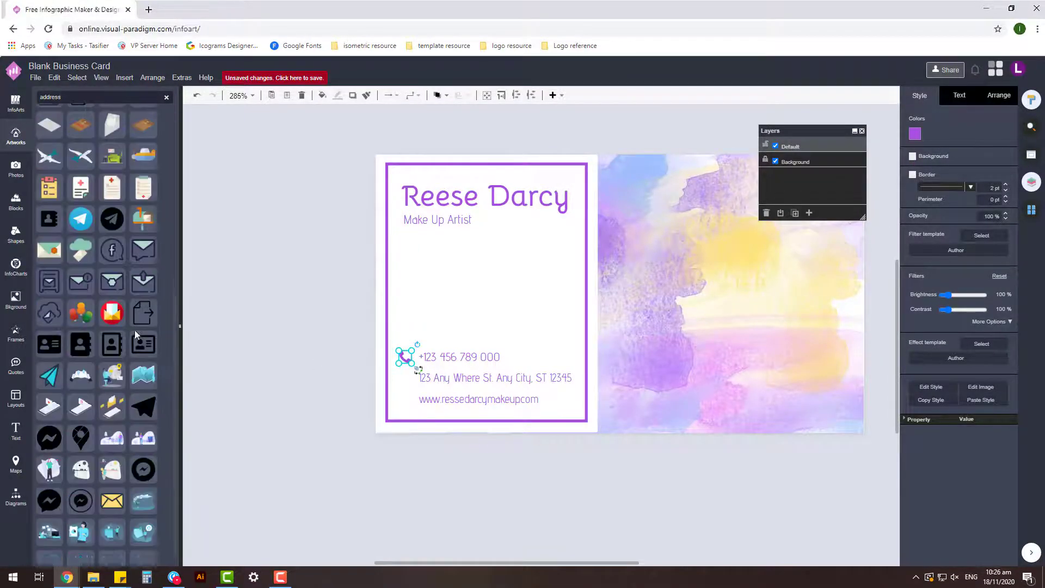
scroll(125, 381, down, 1)
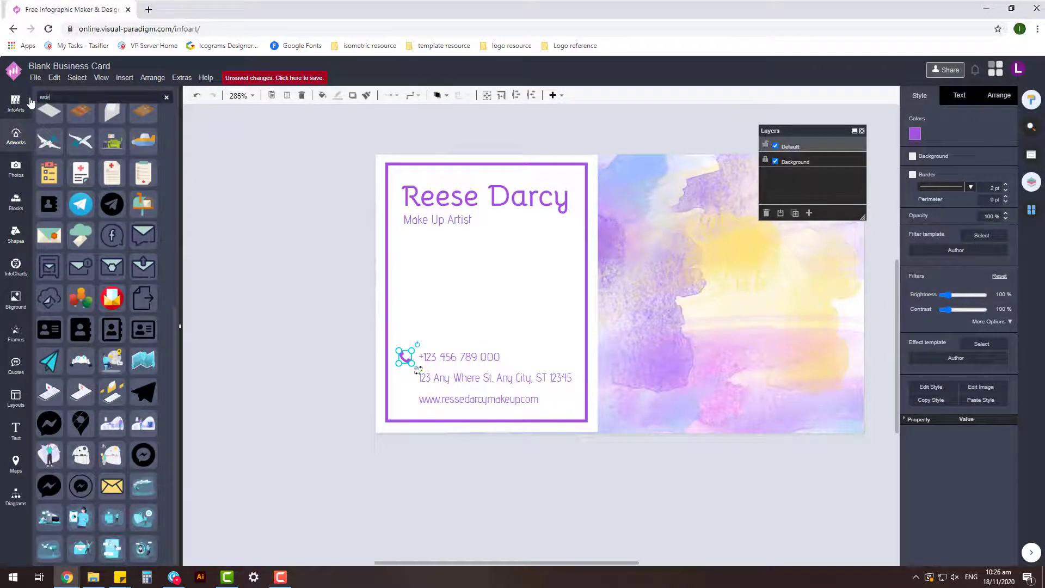
text(k)
key(ctrl+a)
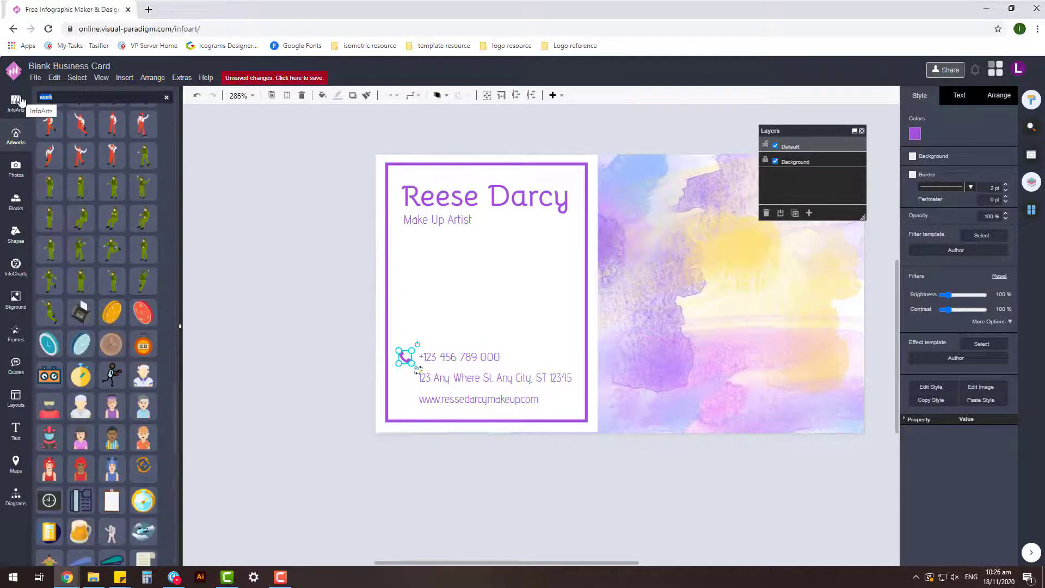
text(home)
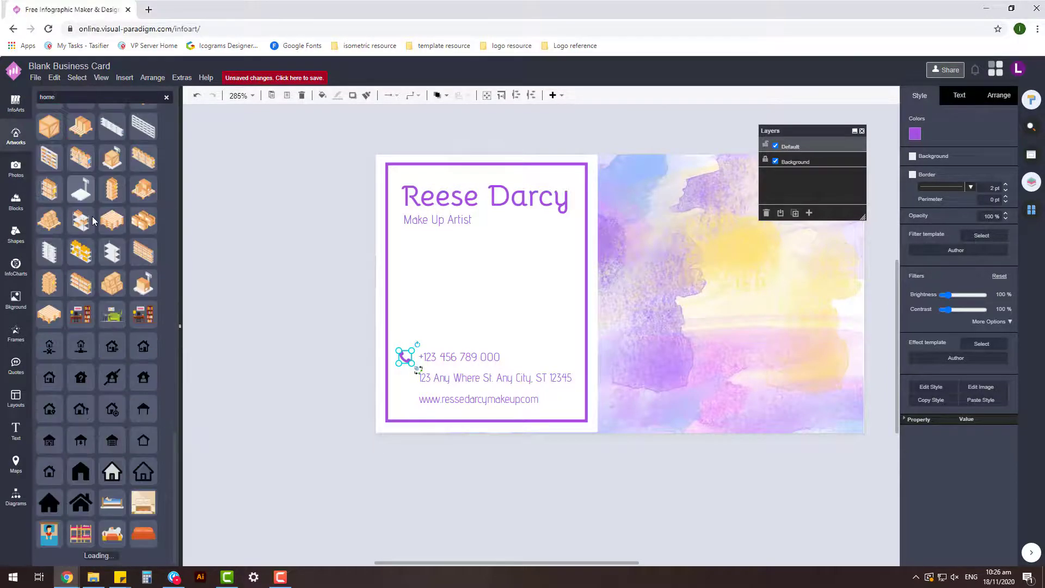
scroll(186, 447, down, 1)
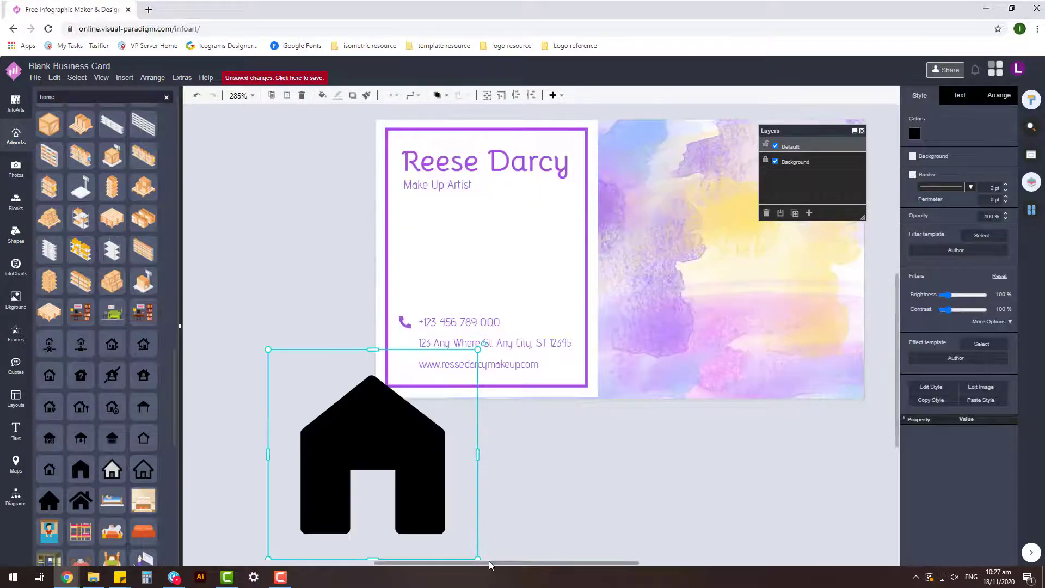
- Place the house icon beside the address line and colour it purple
drag(81, 470, 409, 372)
scroll(409, 372, up, 5)
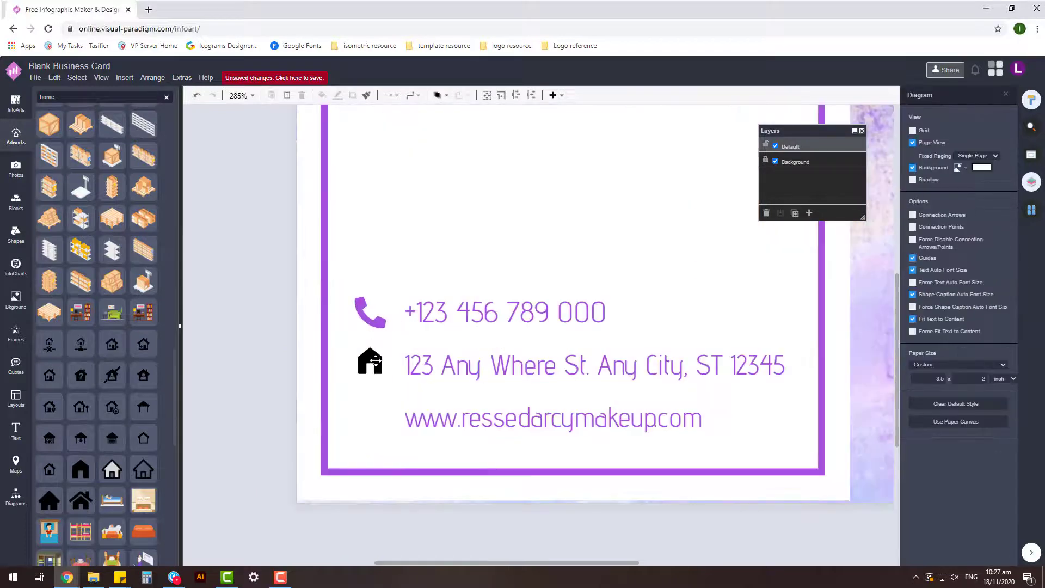
click(915, 134)
click(1012, 356)
click(329, 385)
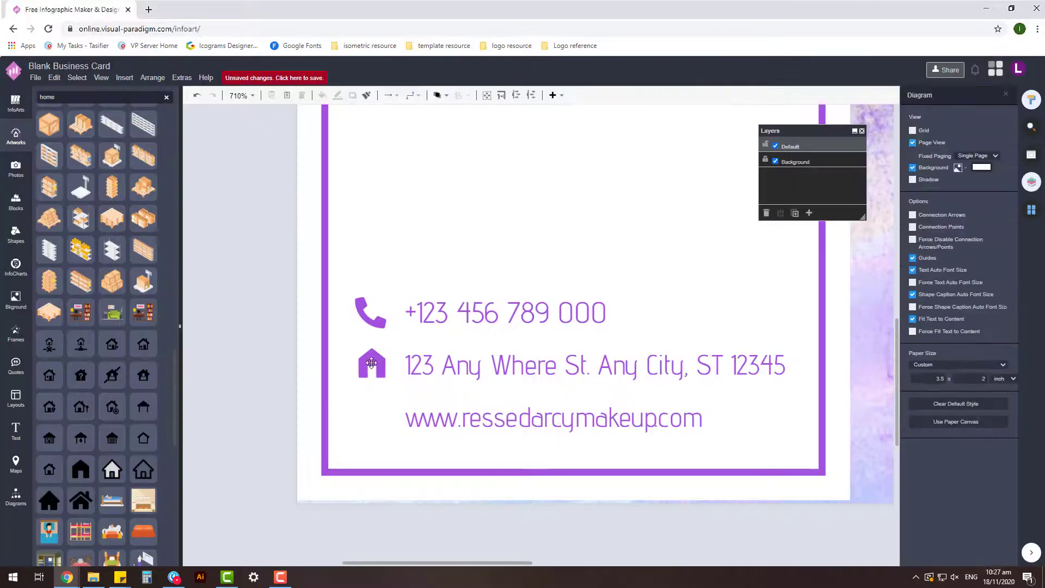
- Check the alignment of the phone and house icons against their text lines
click(375, 323)
click(256, 369)
scroll(256, 368, down, 3)
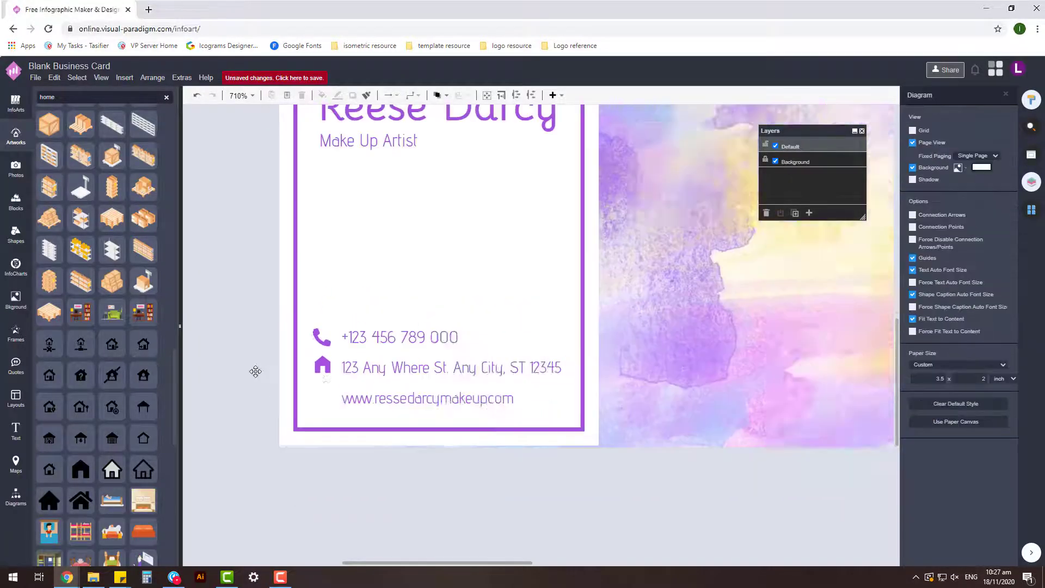
scroll(433, 374, up, 3)
click(433, 373)
click(352, 385)
scroll(353, 385, down, 3)
scroll(318, 385, up, 2)
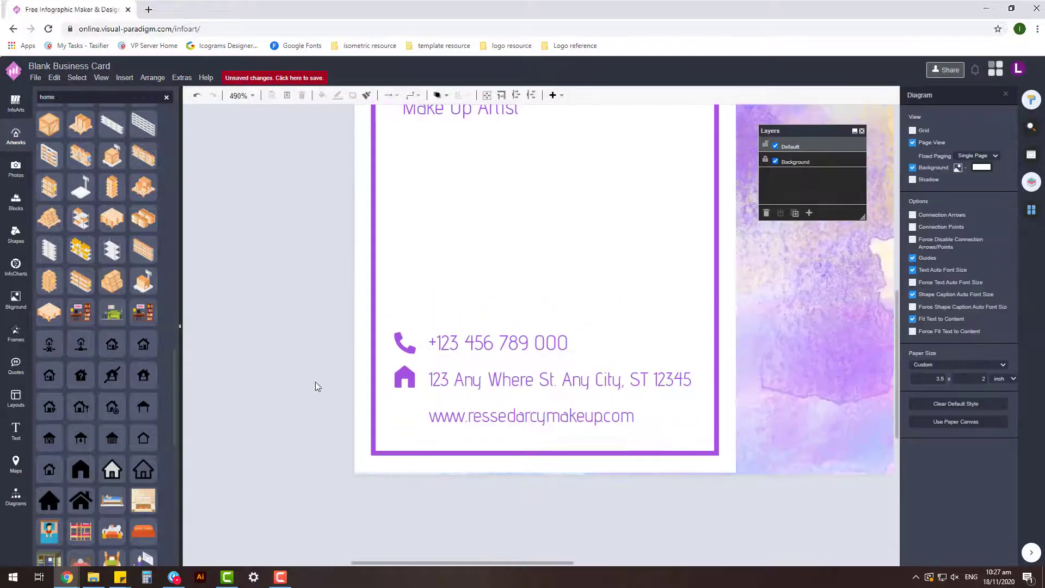
- Add a 'mail' envelope artwork, colour it purple, shrink it, and place it by the website line
text(web)
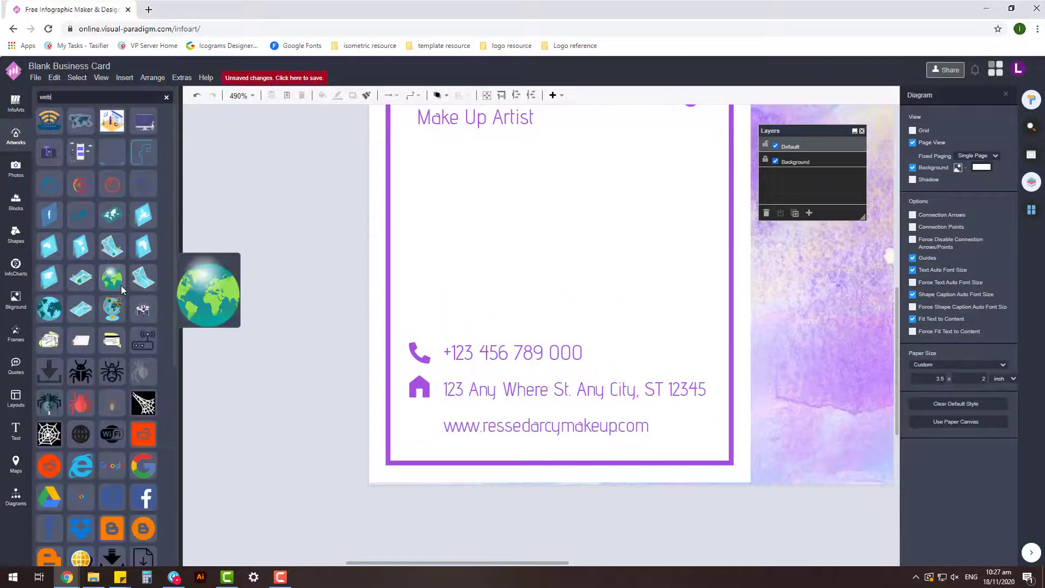
scroll(121, 285, down, 3)
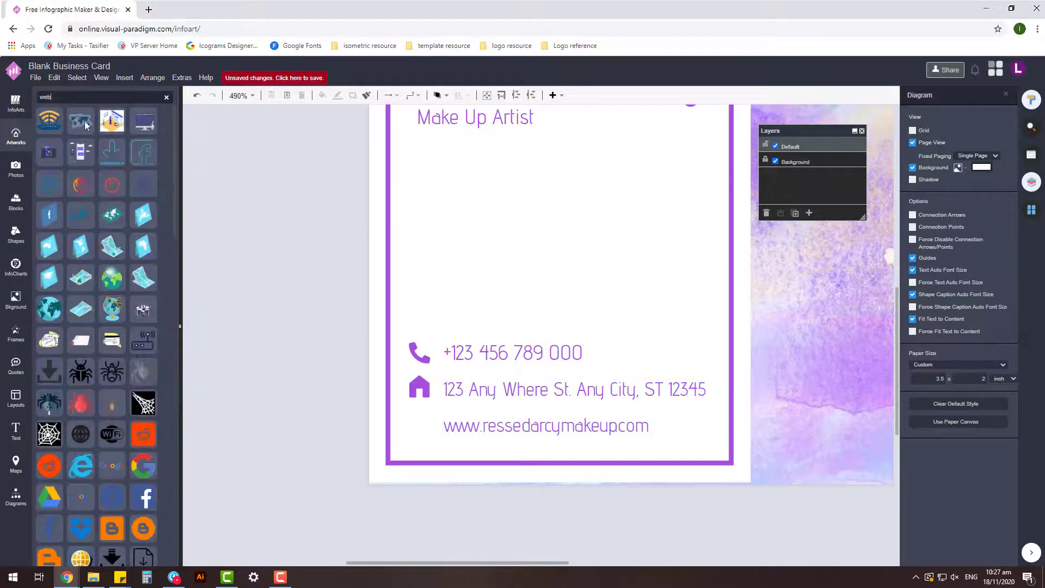
text(mail)
drag(93, 278, 314, 386)
click(919, 135)
click(929, 233)
click(1007, 357)
drag(673, 558, 340, 319)
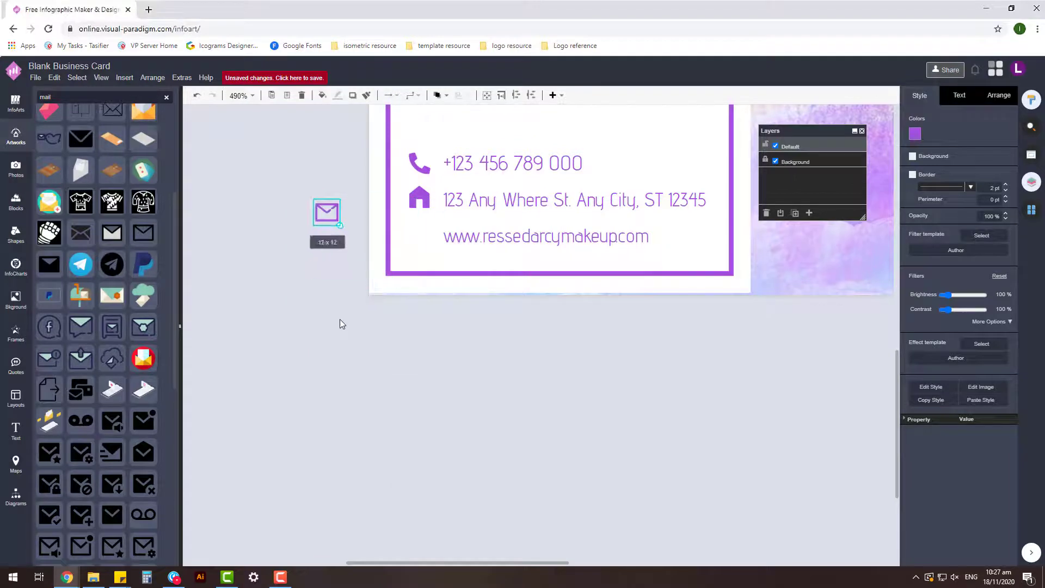
drag(326, 215, 419, 236)
- Review the three purple contact icons, leaving nothing selected
scroll(430, 392, up, 3)
scroll(430, 395, down, 1)
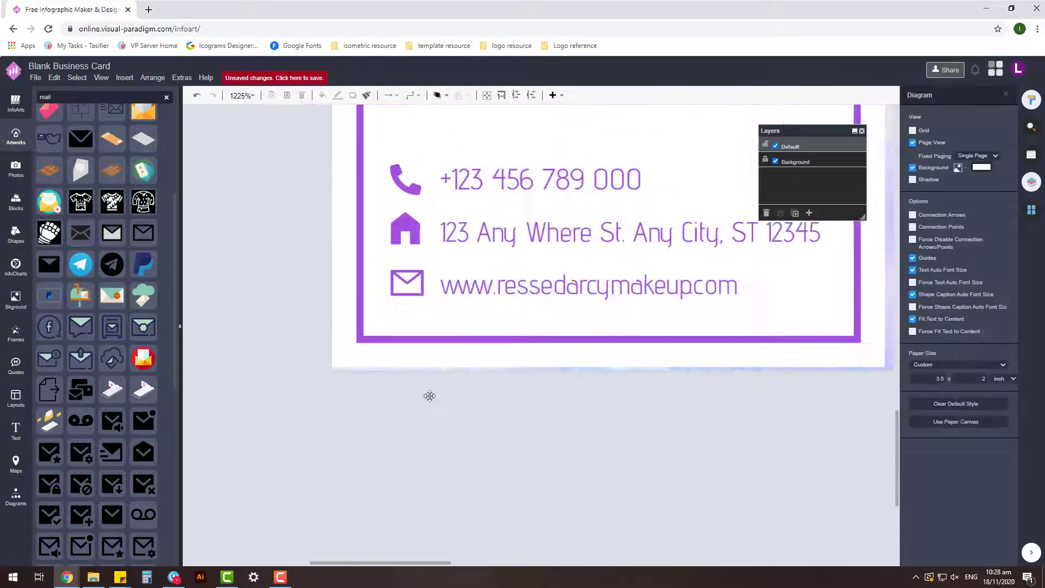
scroll(452, 461, up, 1)
scroll(436, 405, down, 4)
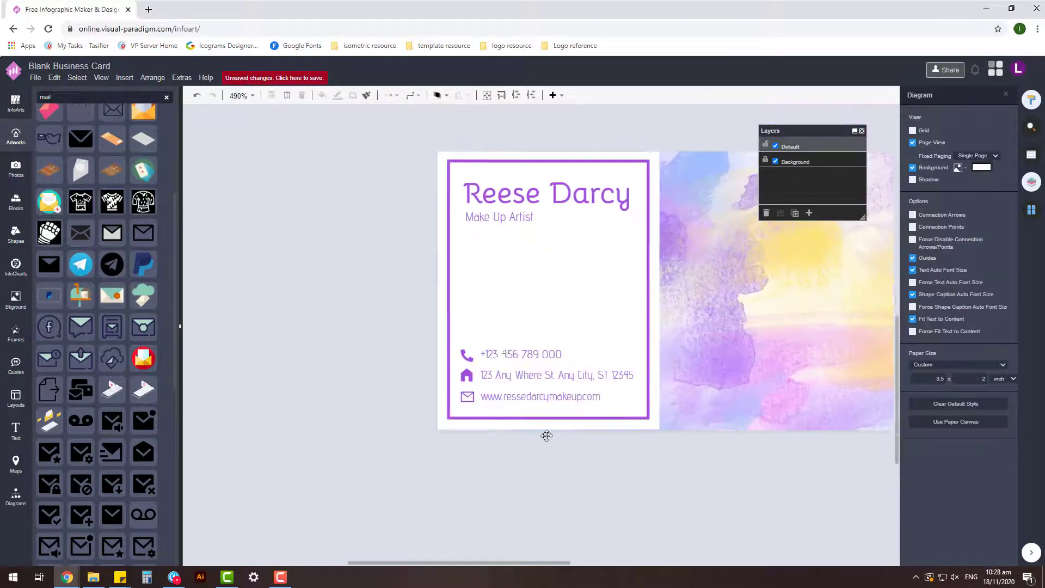
click(513, 468)
- Inspect the name and Make Up Artist subtitle text on the card
scroll(423, 286, down, 1)
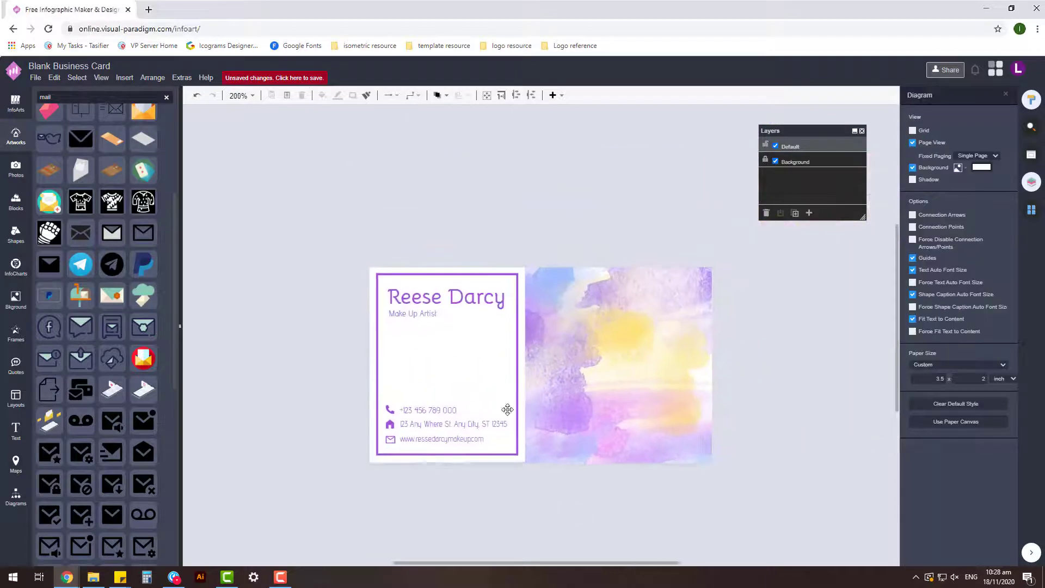
scroll(423, 286, up, 3)
click(421, 272)
click(500, 288)
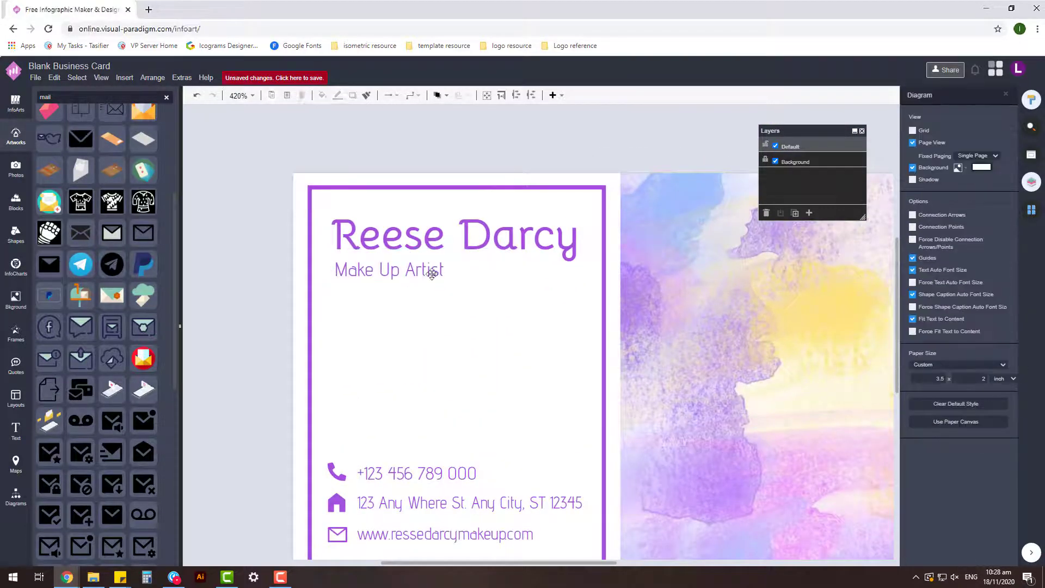
scroll(496, 317, down, 1)
click(415, 266)
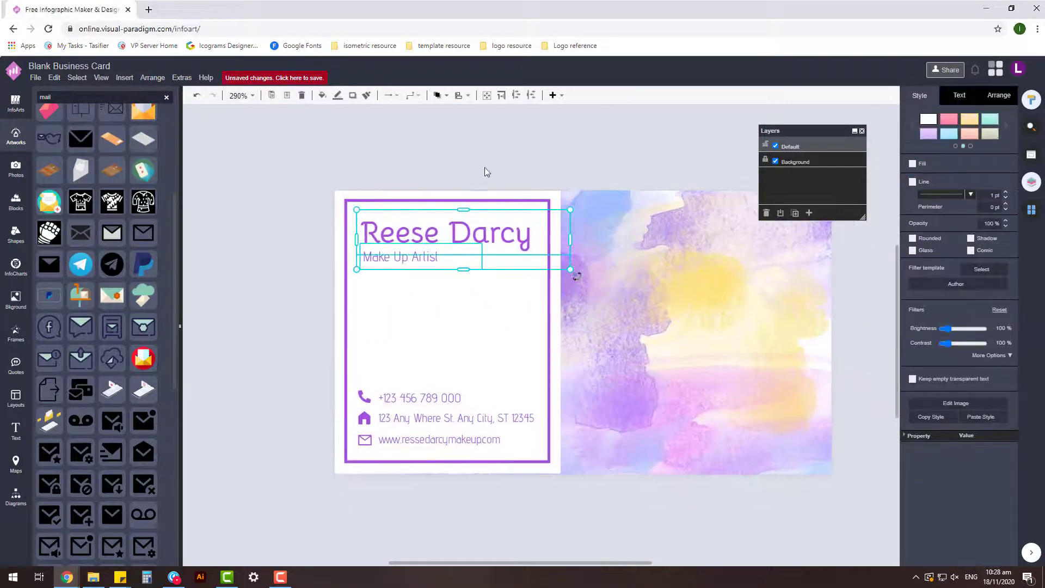
click(485, 169)
scroll(696, 478, down, 1)
scroll(695, 478, down, 1)
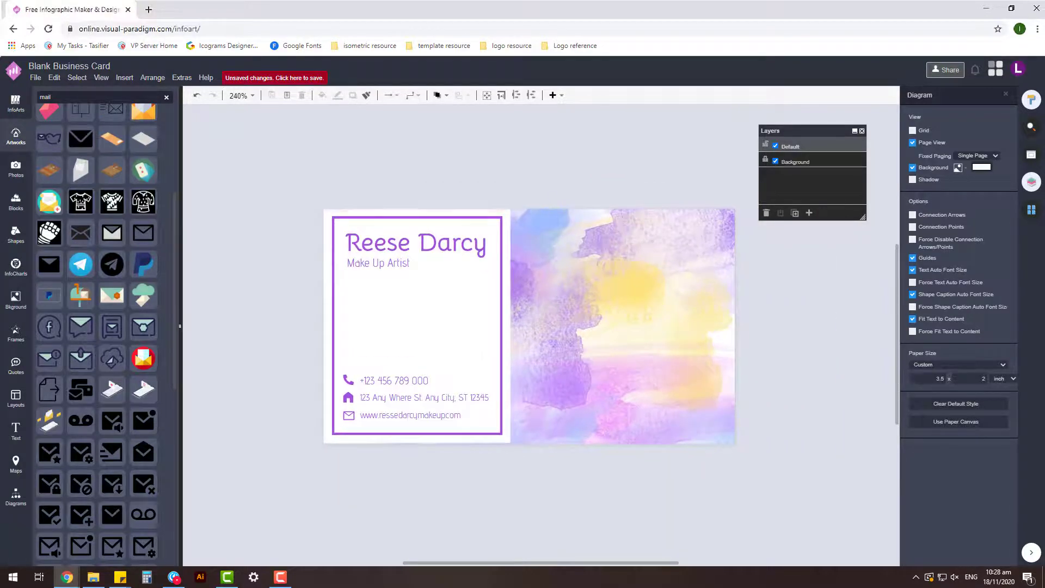
scroll(469, 485, down, 1)
- Return to the front side, Page-1, and save the card to InfoART storage
click(1031, 210)
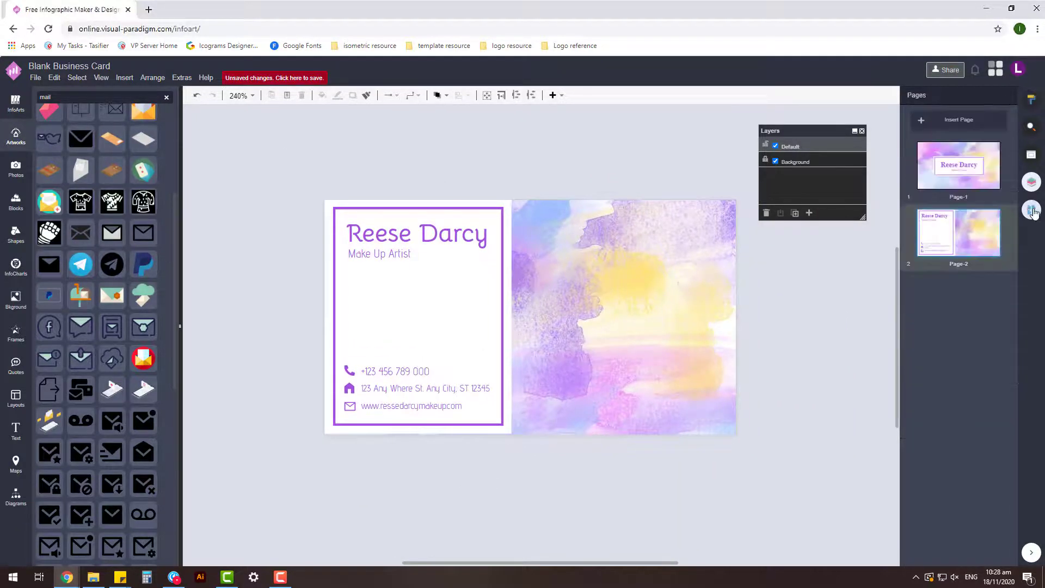
click(959, 165)
click(958, 233)
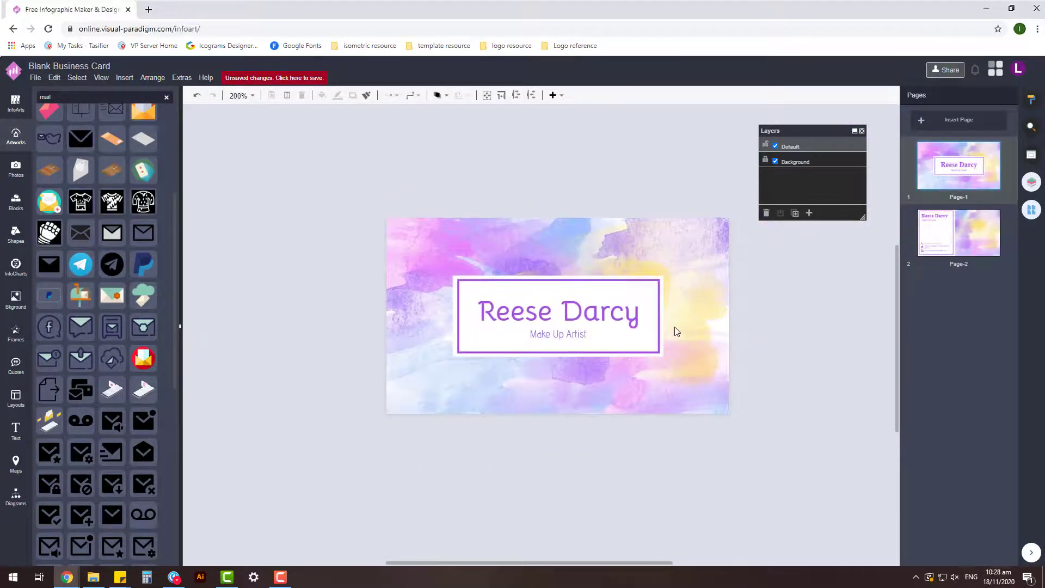
click(267, 86)
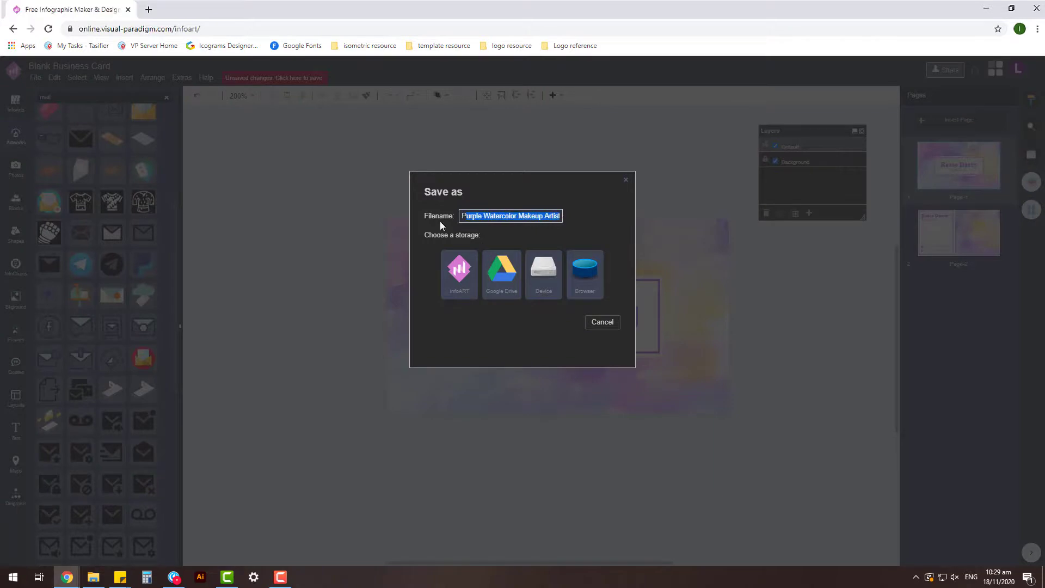
click(463, 278)
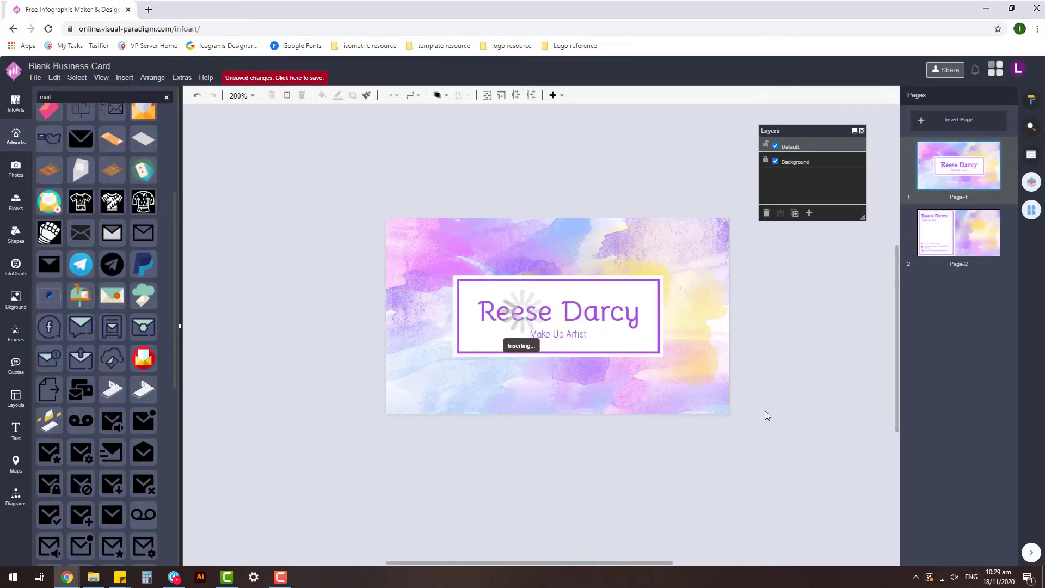